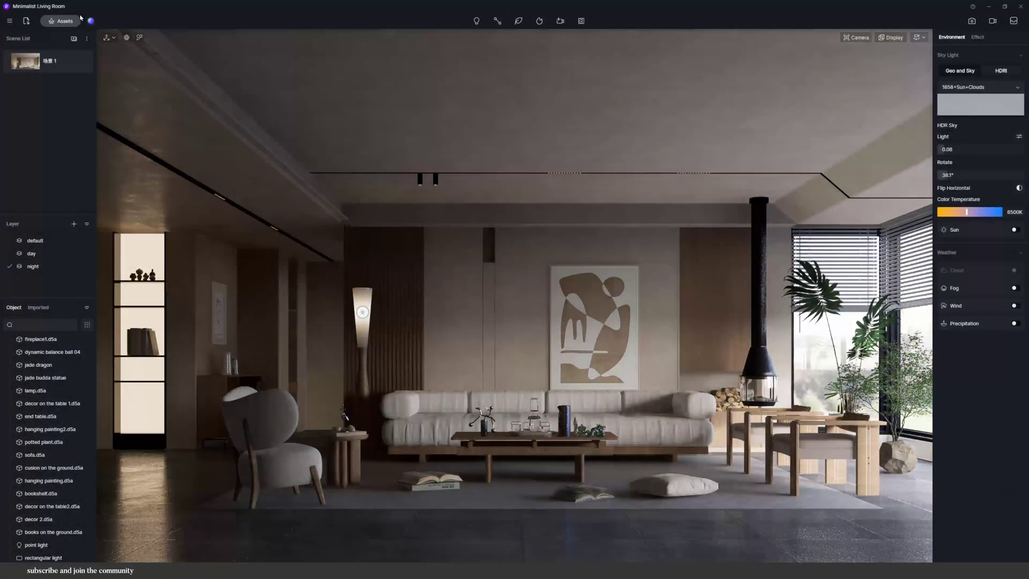
Apply the Bright Interior preset to the living room and move Shot 4 after Shot 1
left_click(91, 21)
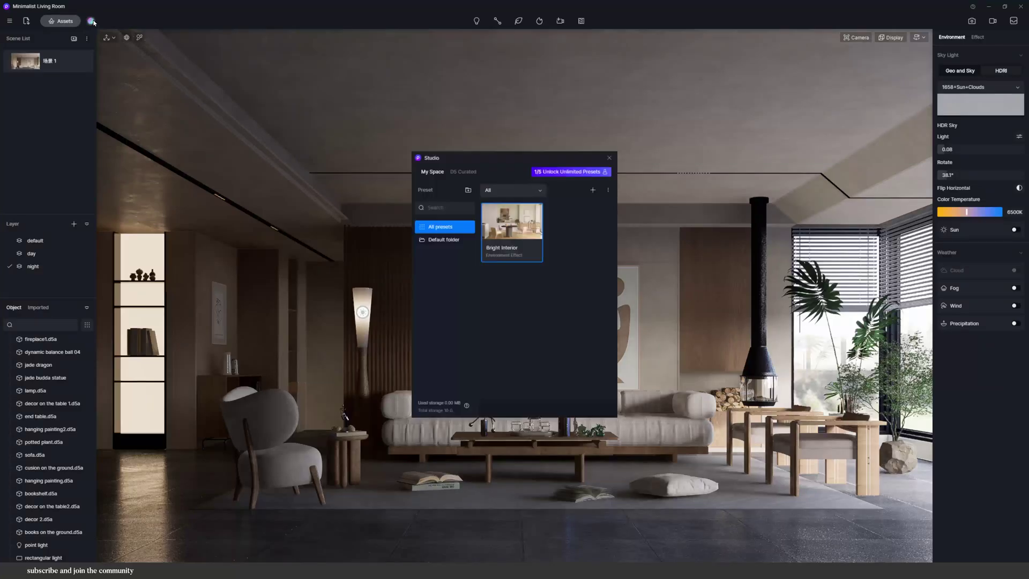
left_click(498, 224)
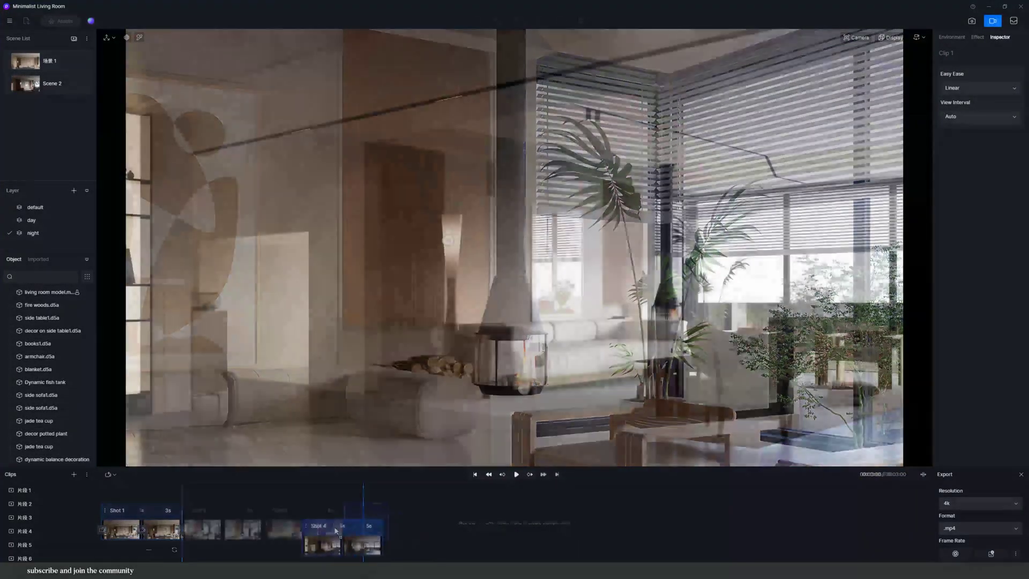
left_click_drag(330, 531, 226, 543)
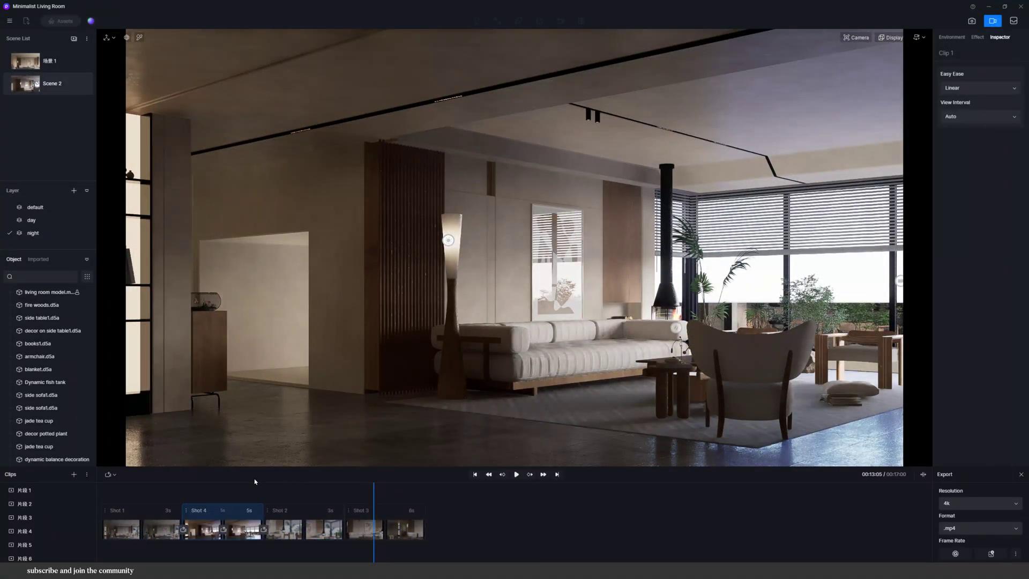
left_click_drag(192, 492, 177, 492)
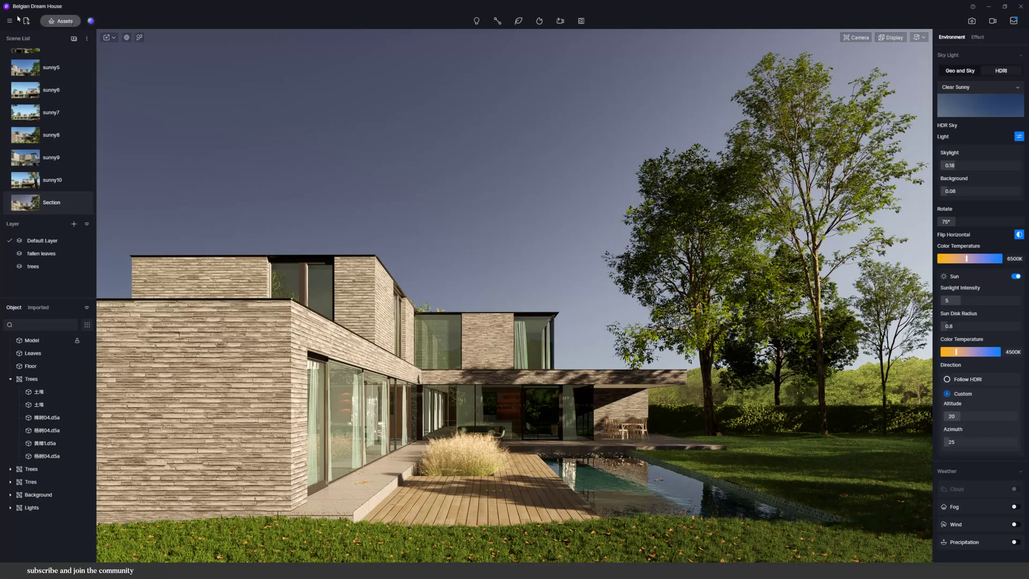
left_click(9, 20)
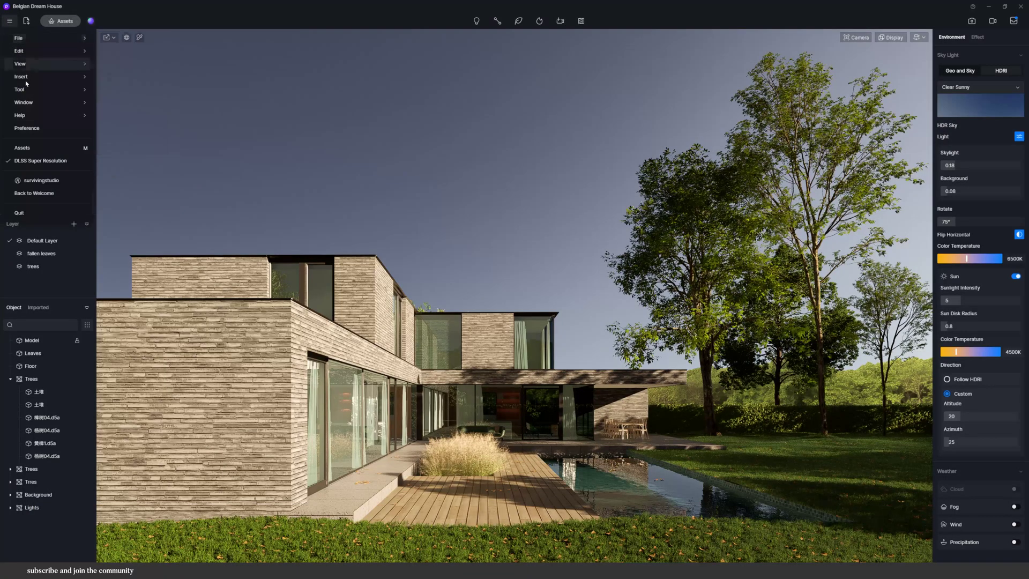
left_click(36, 129)
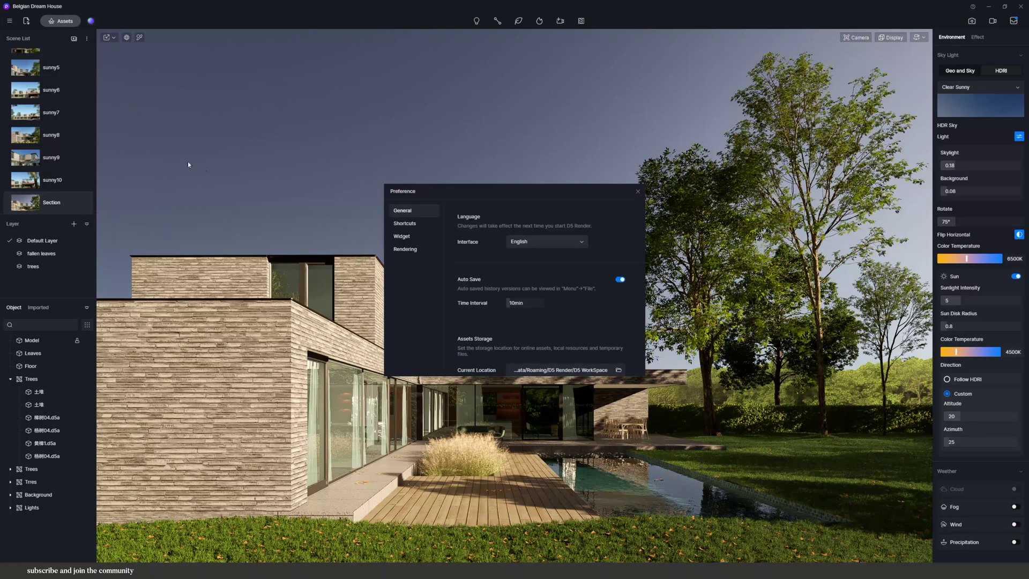
left_click(403, 237)
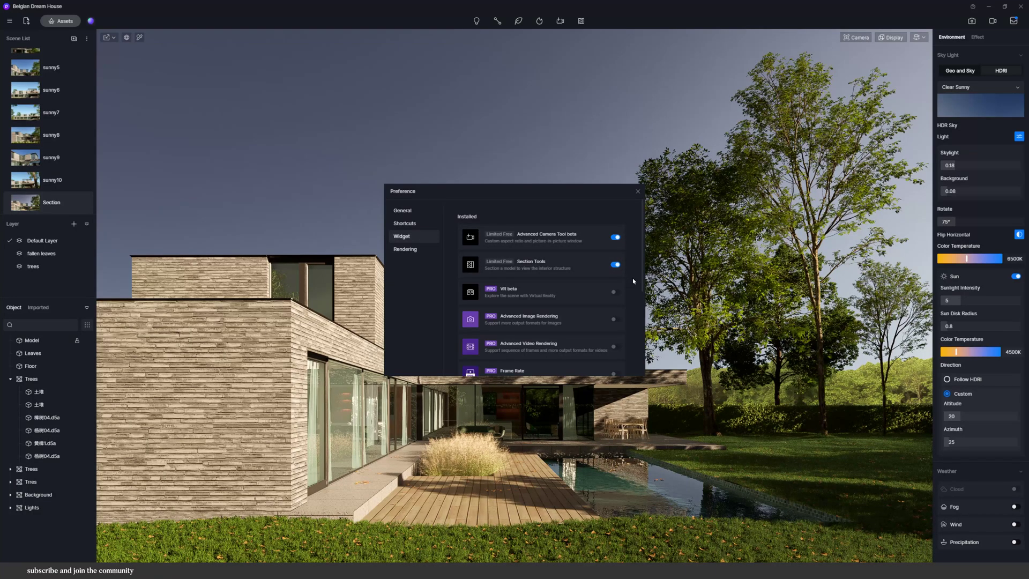
left_click(637, 191)
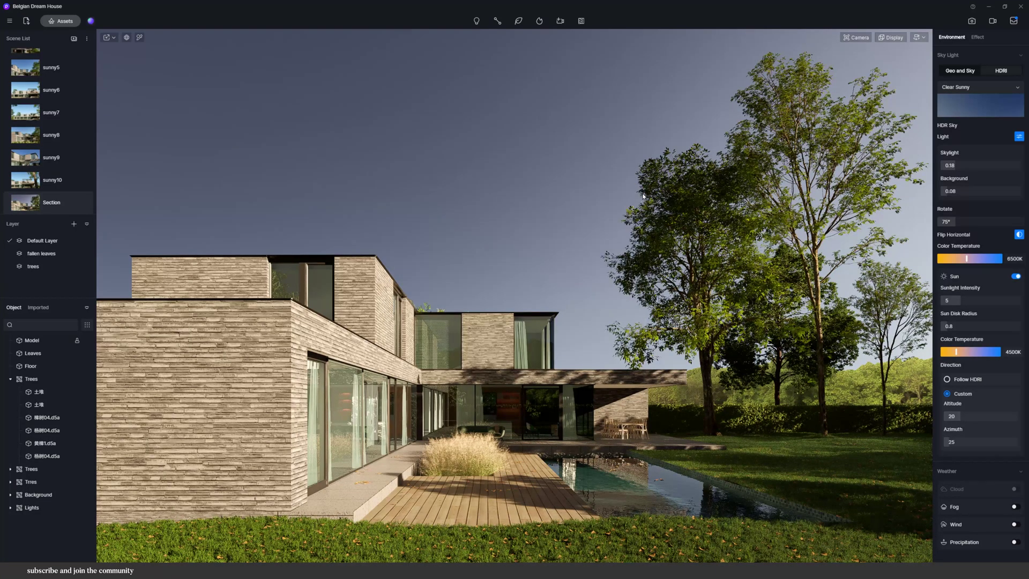
Add a section plane on the house wall and slide it in to reveal the interior
left_click(581, 21)
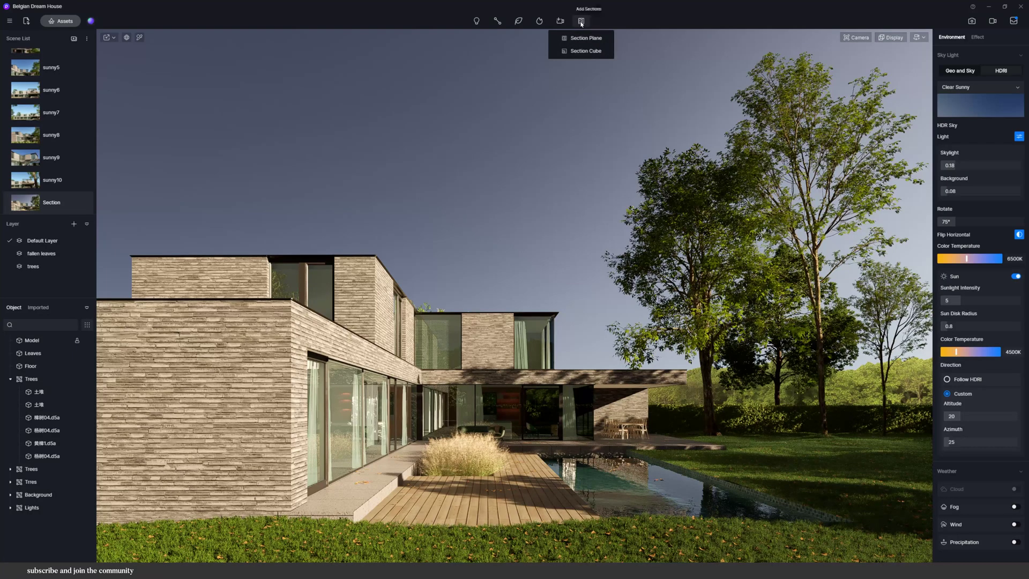
left_click(583, 39)
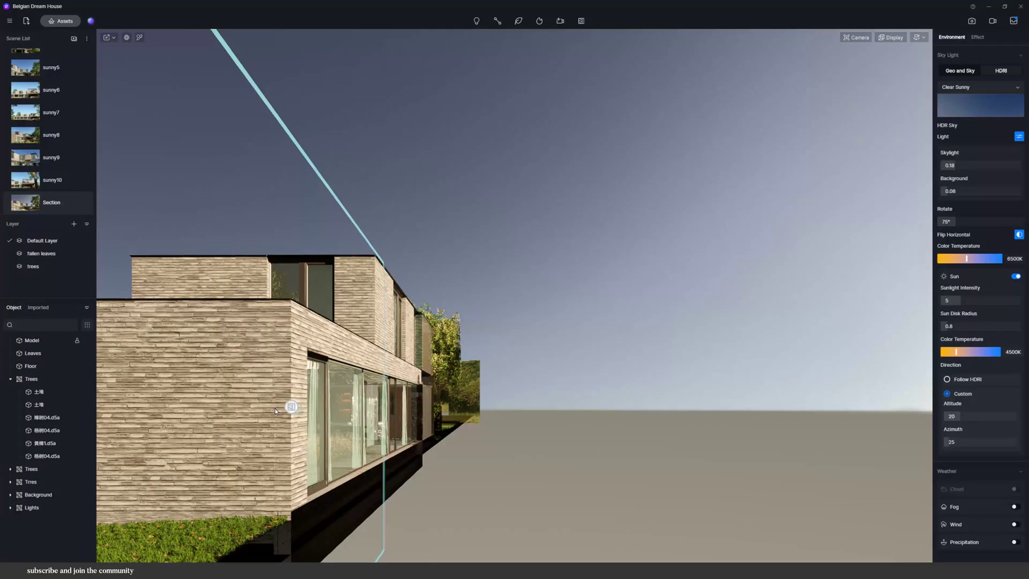
left_click(271, 410)
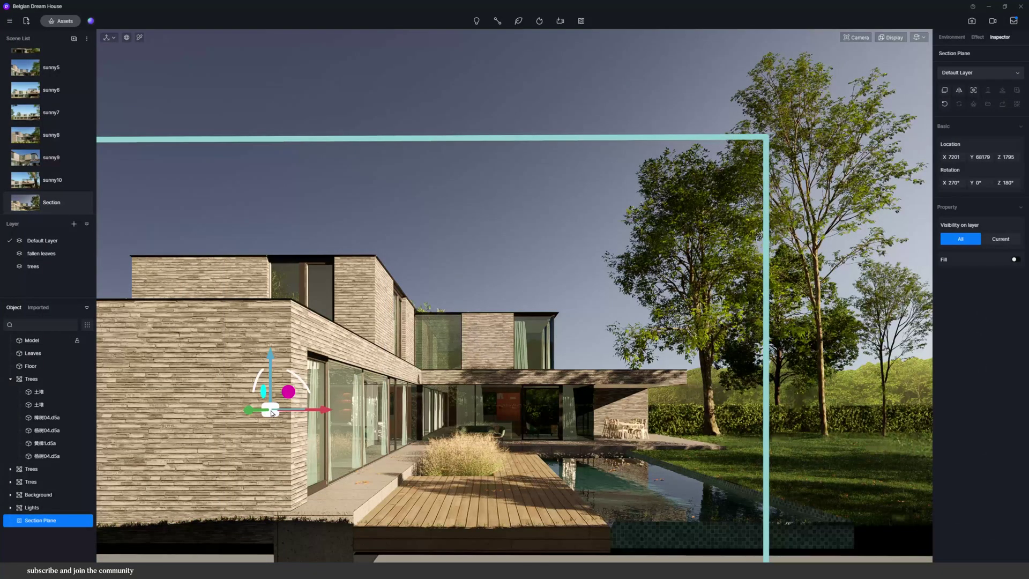
left_click_drag(271, 411, 379, 378)
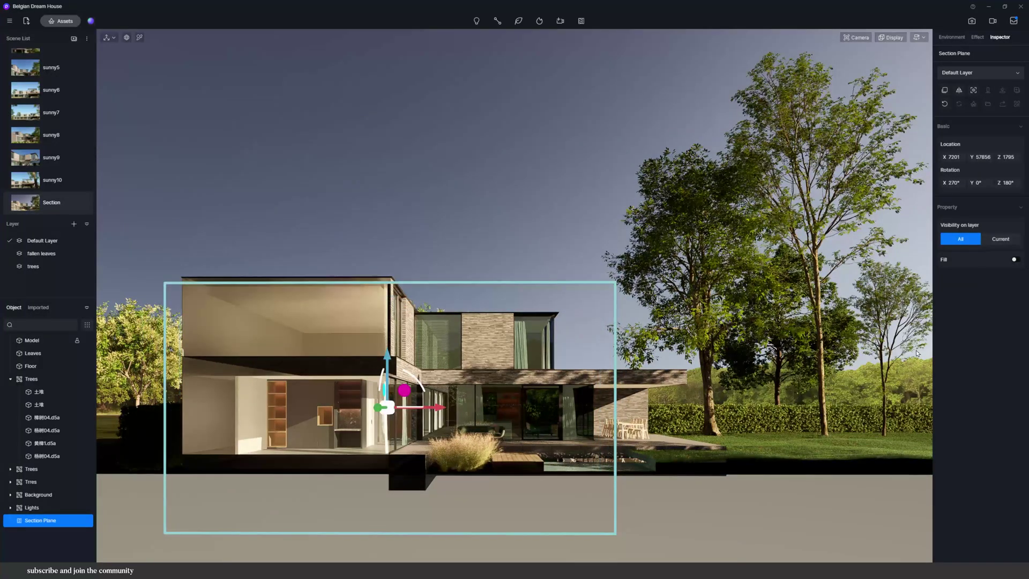
Enable section fill with a white colour and preview it on the cut faces
left_click(1015, 260)
left_click(947, 274)
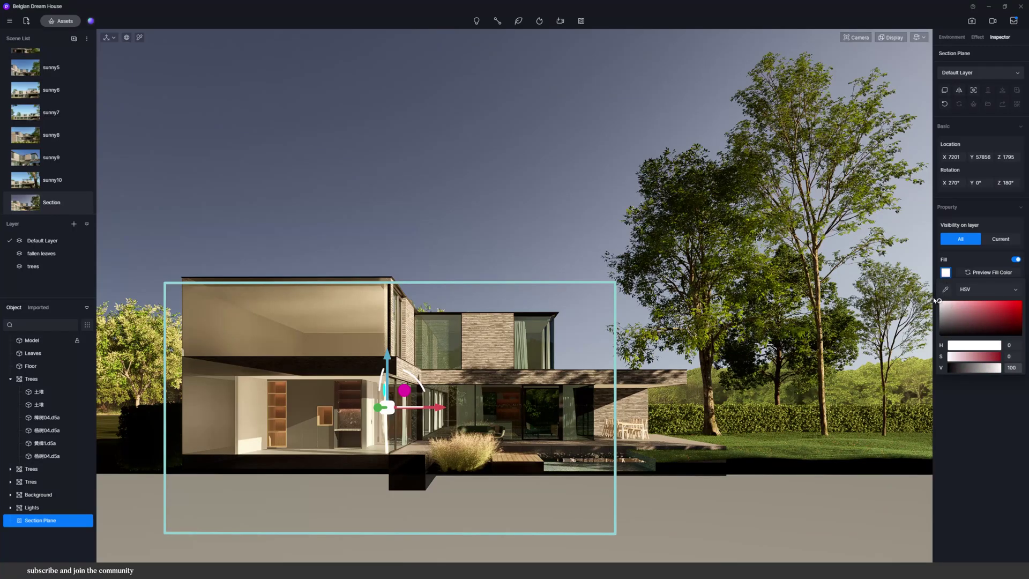
left_click(969, 273)
left_click(968, 273)
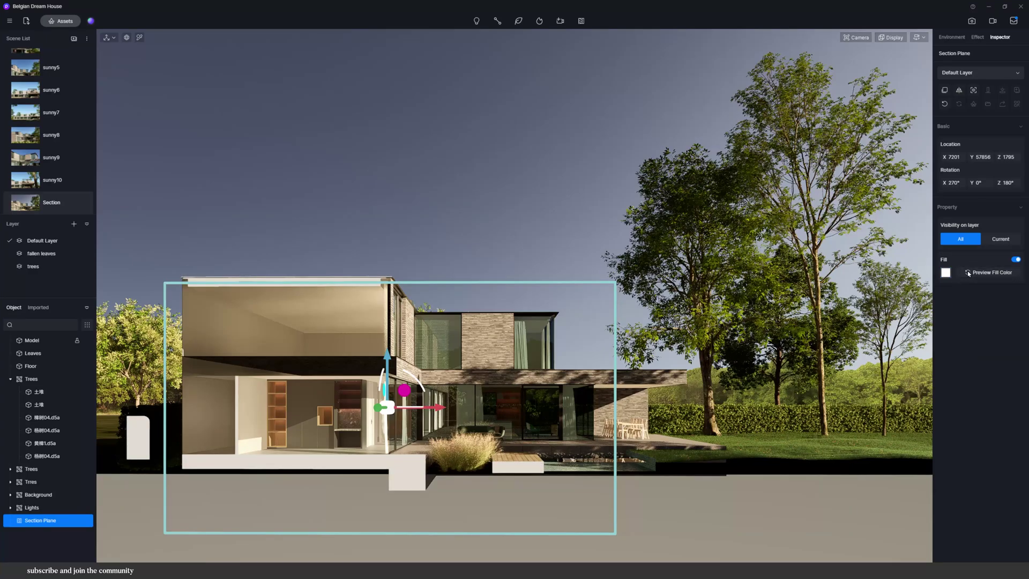
Queue image renders of the house with the section cut and with the section plane hidden
left_click(971, 22)
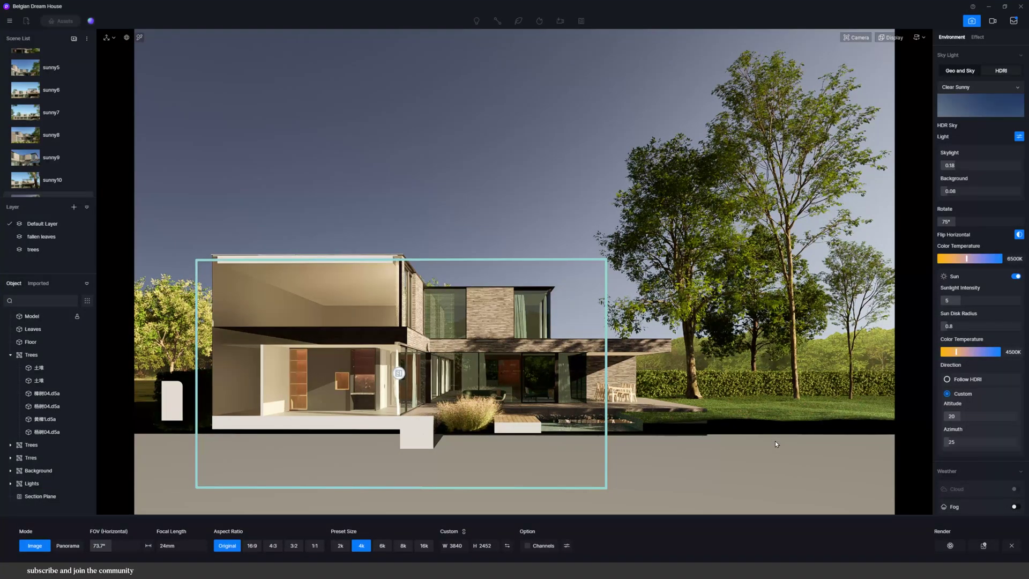
left_click(984, 546)
left_click(400, 374)
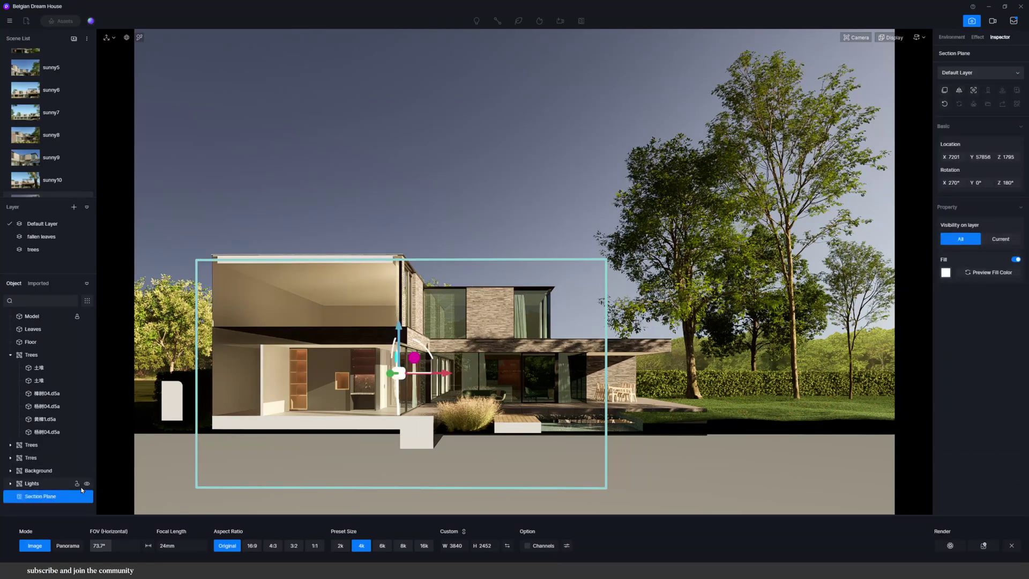
left_click(86, 497)
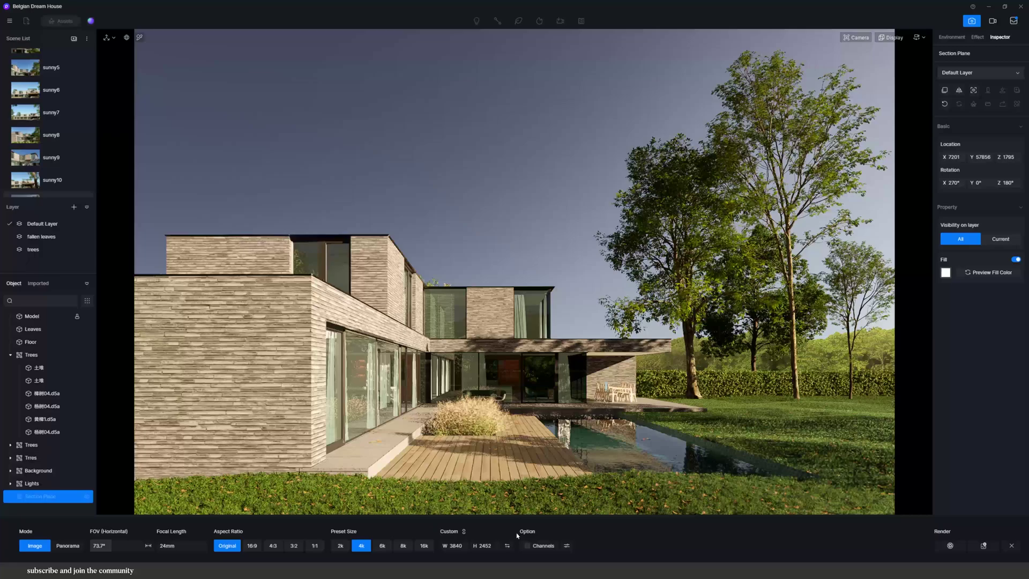
left_click(983, 546)
Select both queued renders, Image.png and Image 3.png, in the render queue
left_click(1014, 21)
left_click(443, 193)
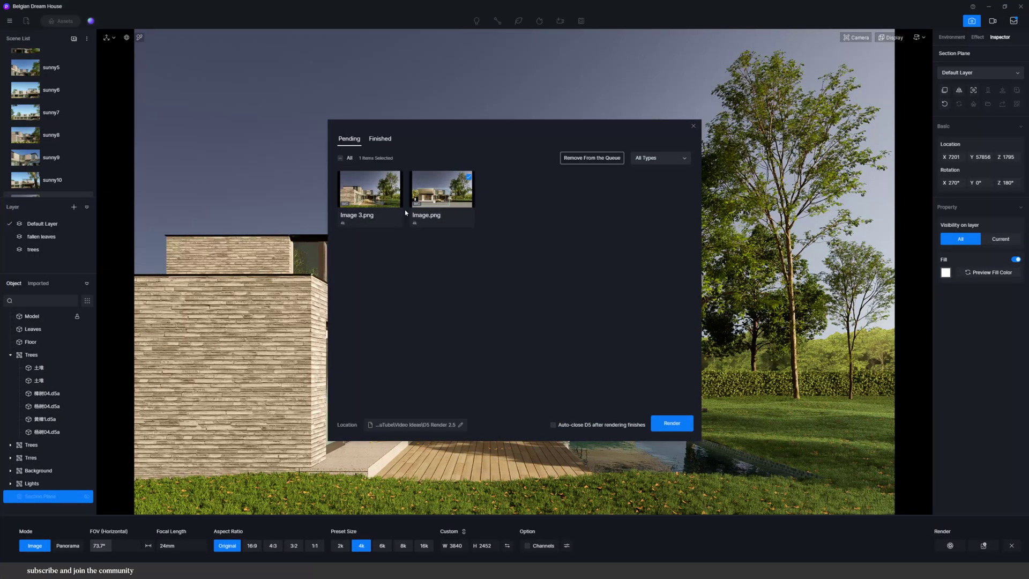
left_click(381, 194)
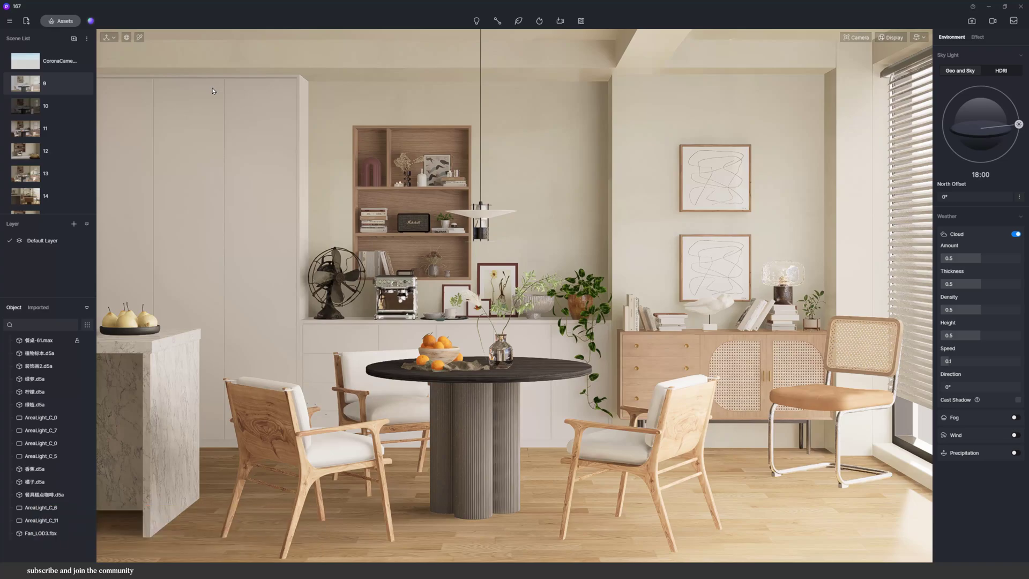
Create a preset named 'Bright Interior' from scene 9's environment and effect settings
right_click(60, 85)
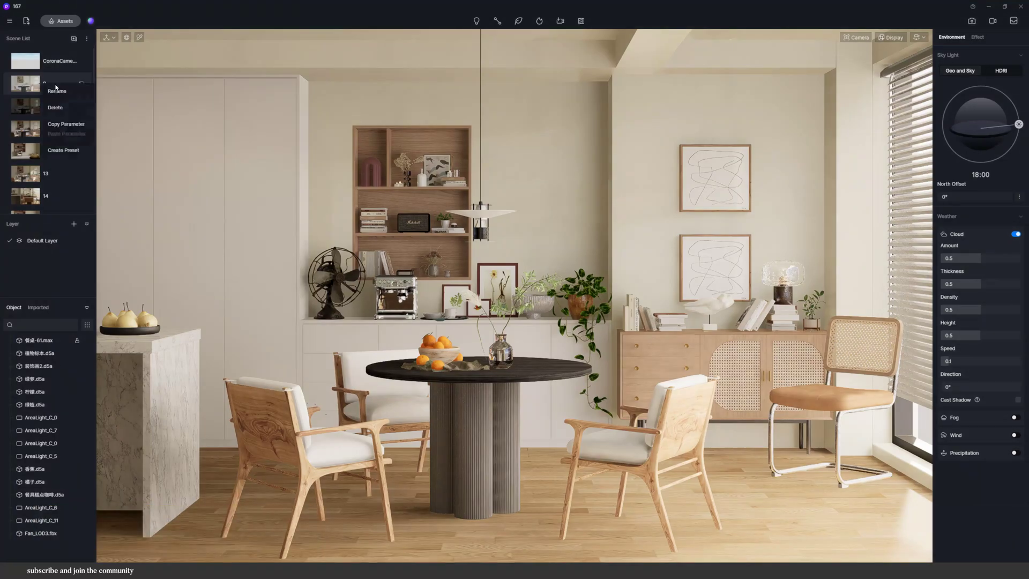
left_click(61, 151)
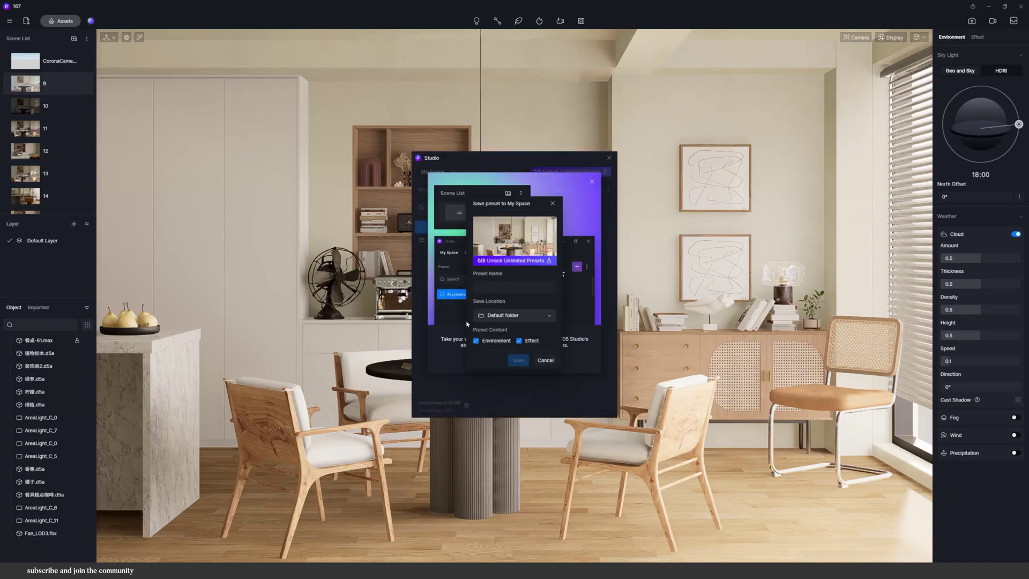
left_click(506, 286)
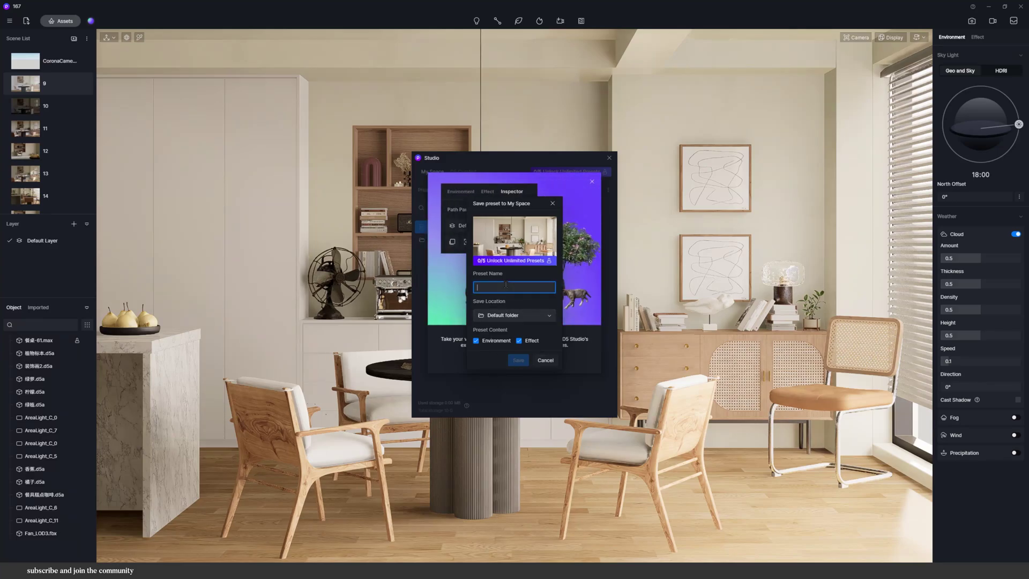
type("Brigh")
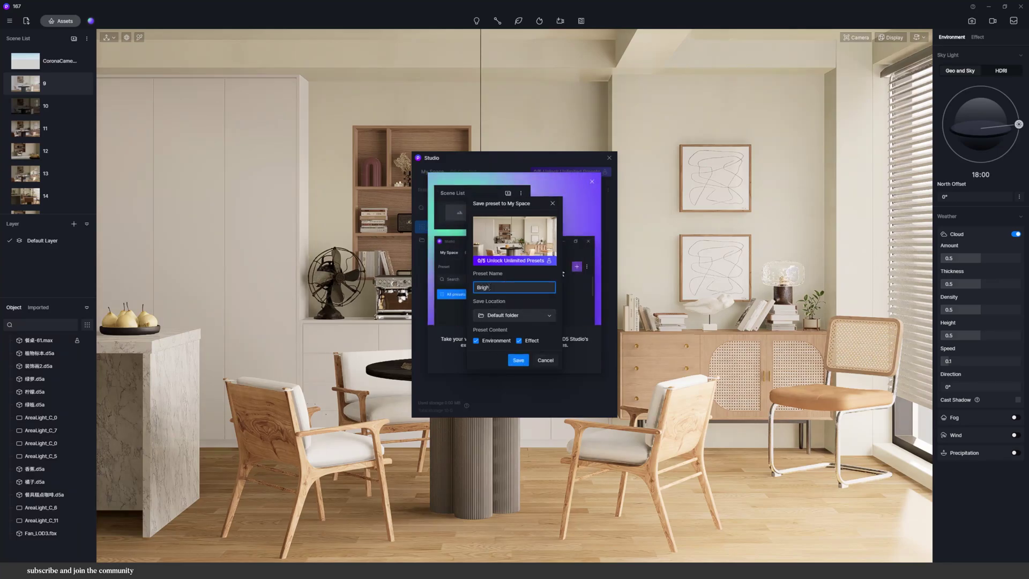
type("t Interior")
left_click(512, 361)
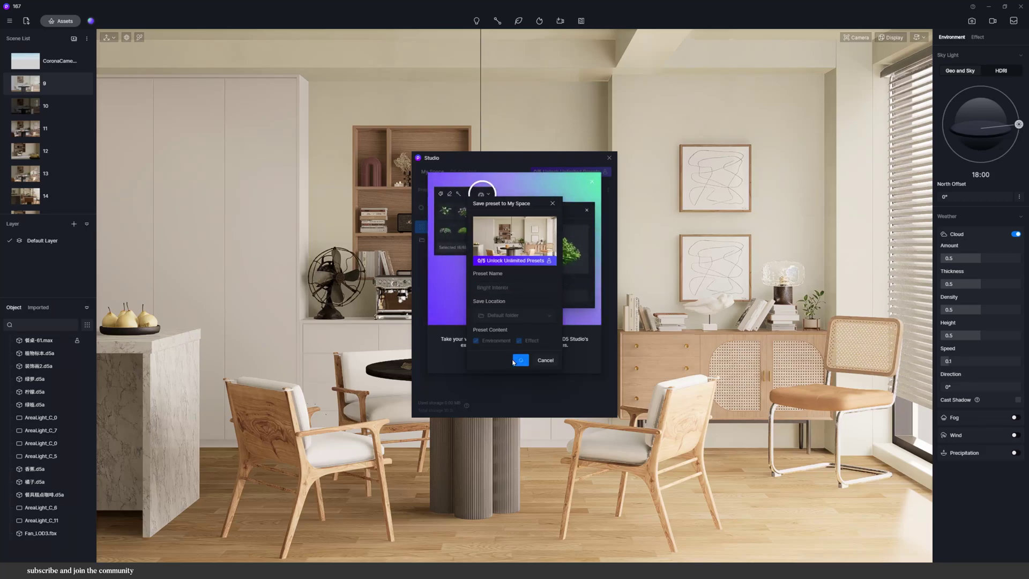
left_click(592, 182)
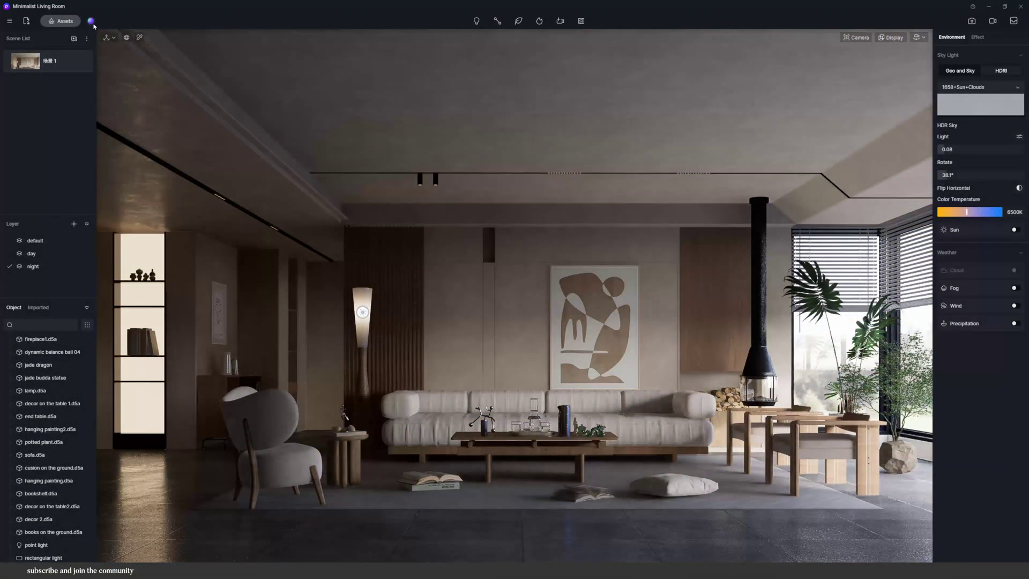
Apply the Bright Interior preset to the living room
left_click(92, 21)
left_click(499, 224)
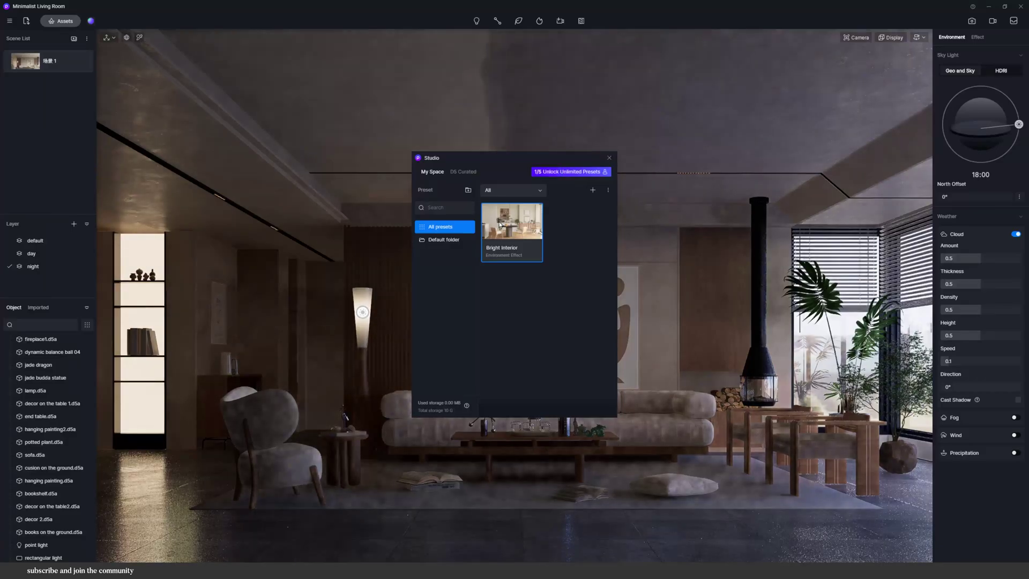
left_click(609, 158)
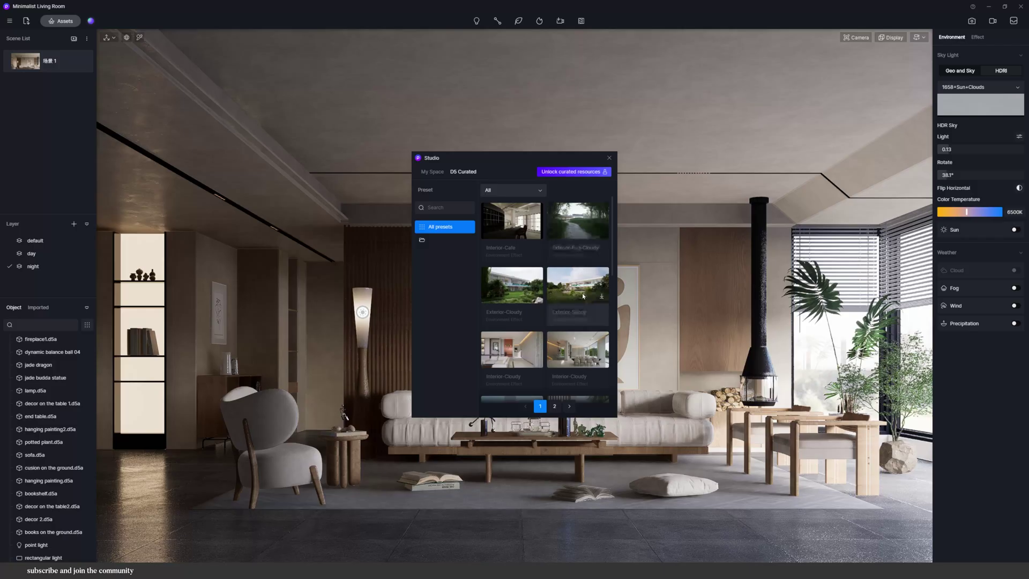
Choose the Exterior-Fog-Cloudy environment preset from the D5 Curated grid
scroll(607, 377, "down", 3)
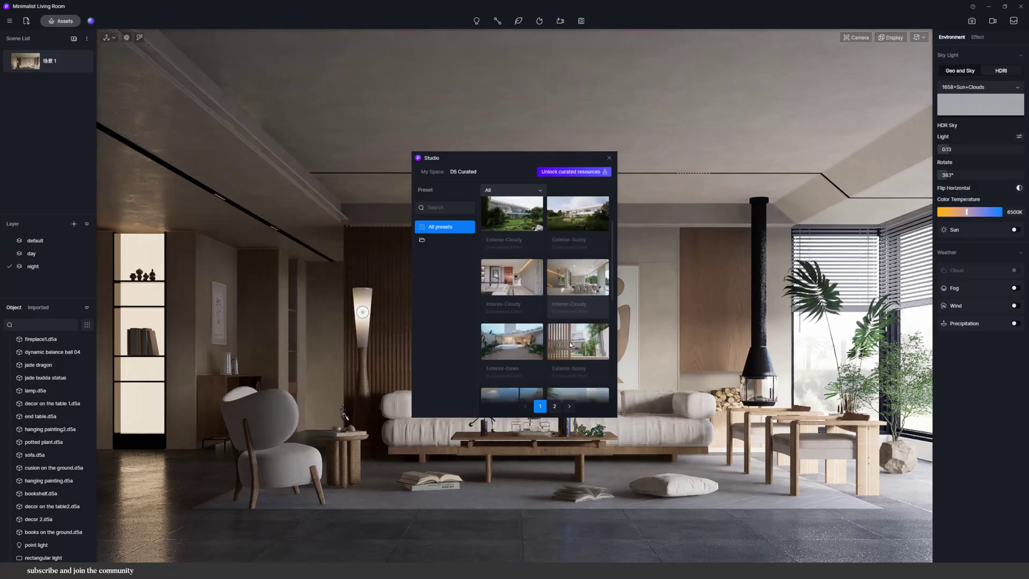
scroll(570, 345, "up", 3)
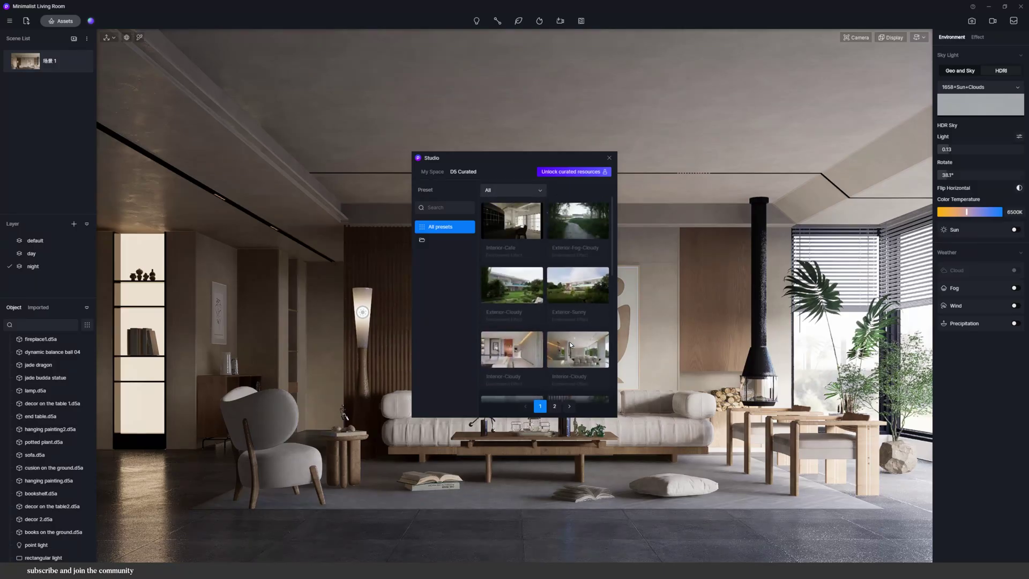
left_click(600, 234)
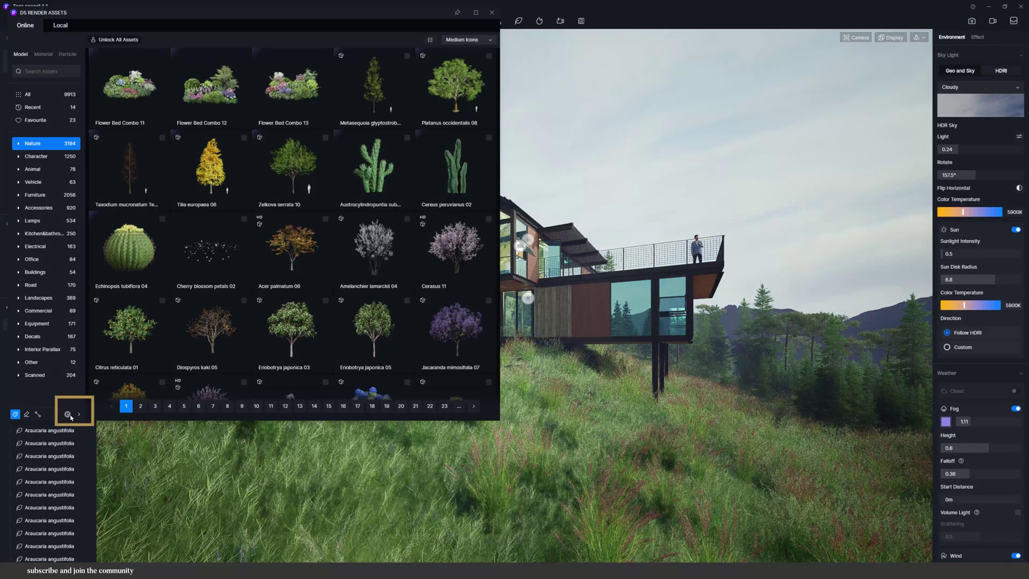
Save the current grass brush to My Space with the preset name 'Lawn'
left_click(67, 414)
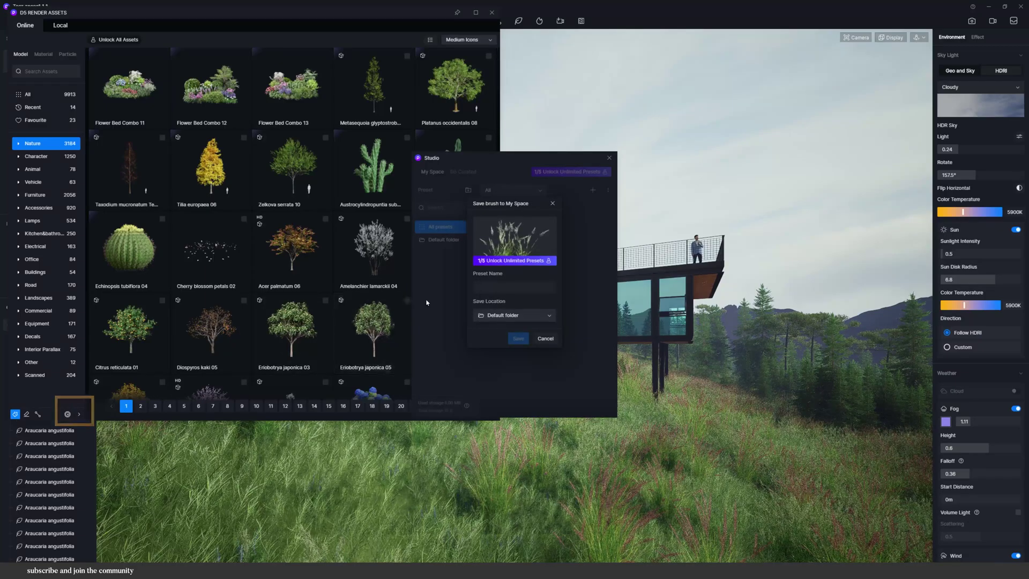
left_click(493, 288)
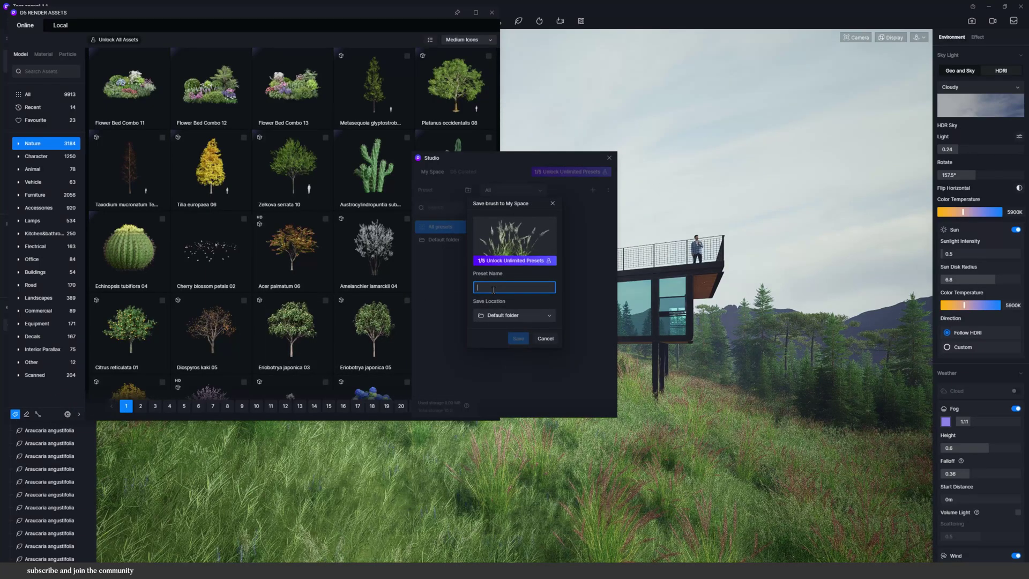
type("Lawn")
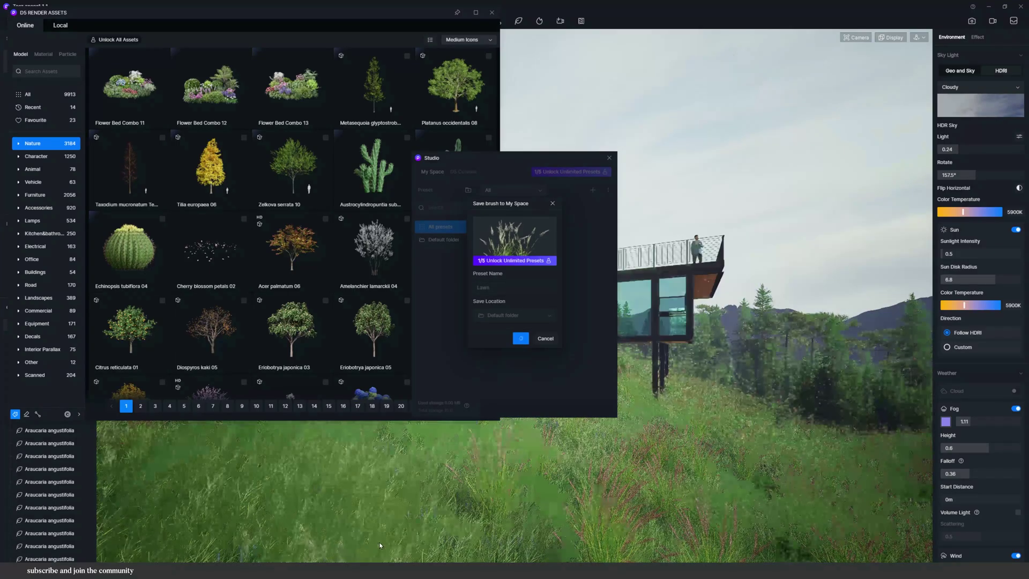
key("Return")
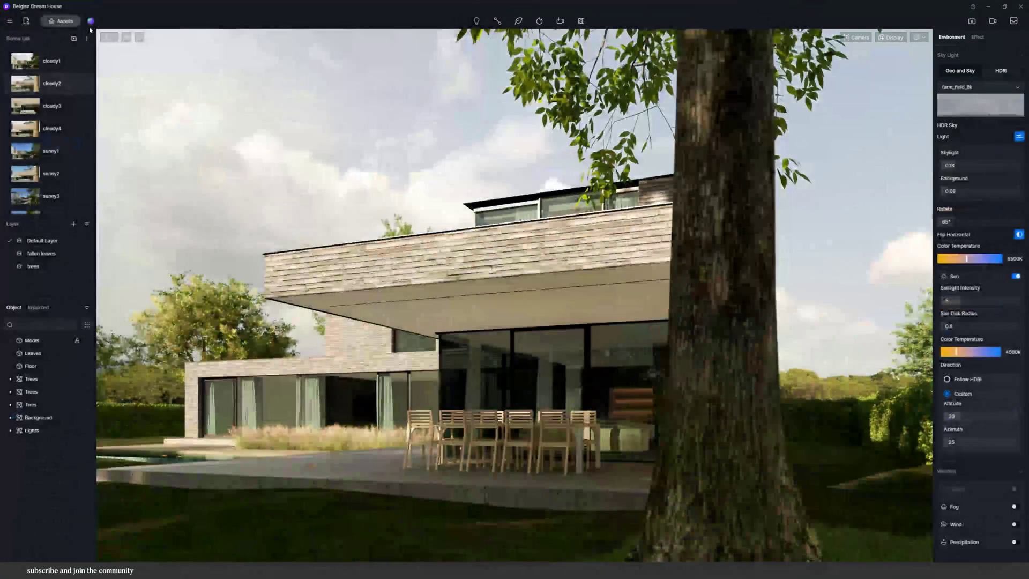
Paint grass clumps across the front lawn using the saved Lawn brush preset
left_click(91, 22)
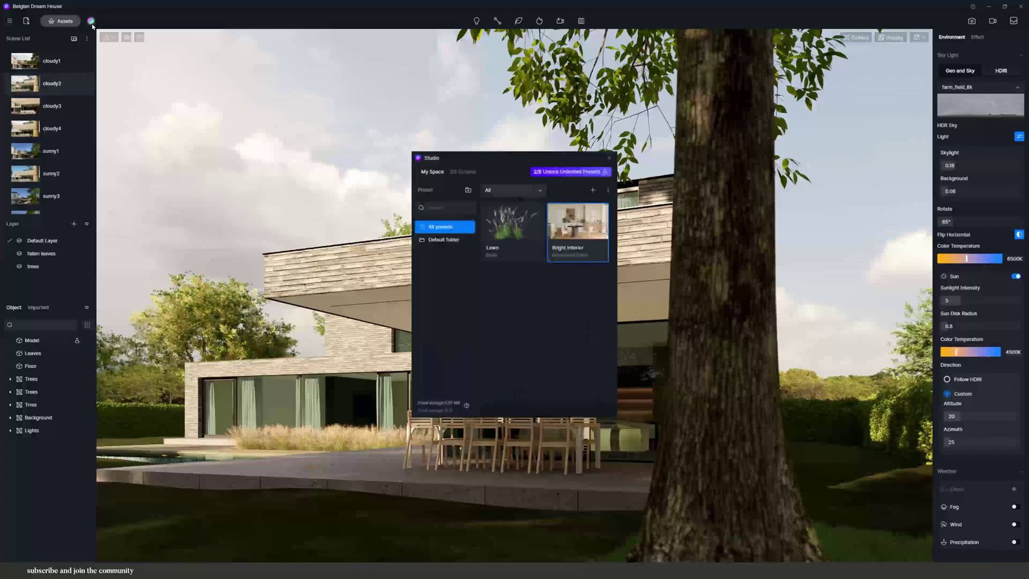
left_click(503, 242)
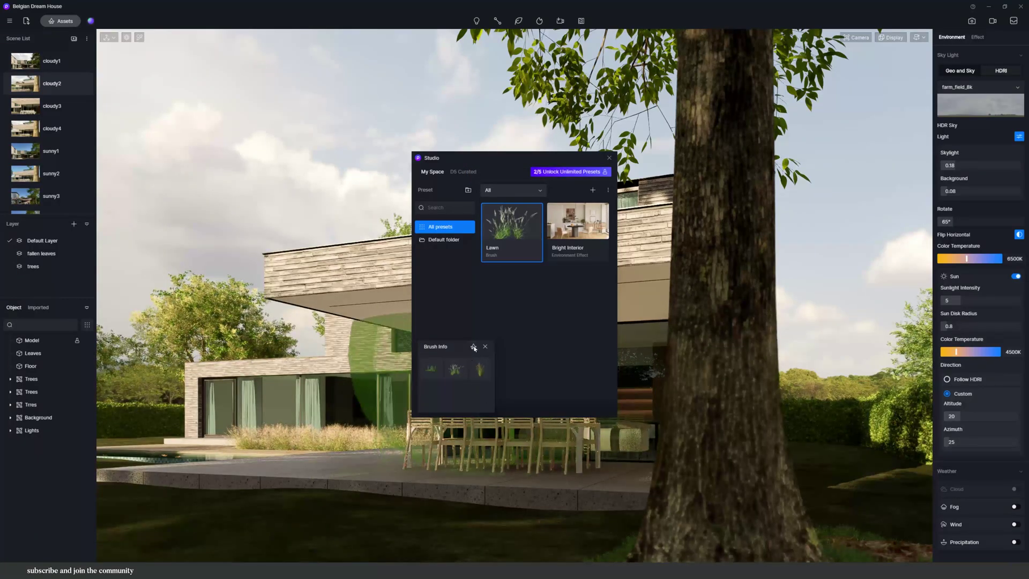
left_click(473, 347)
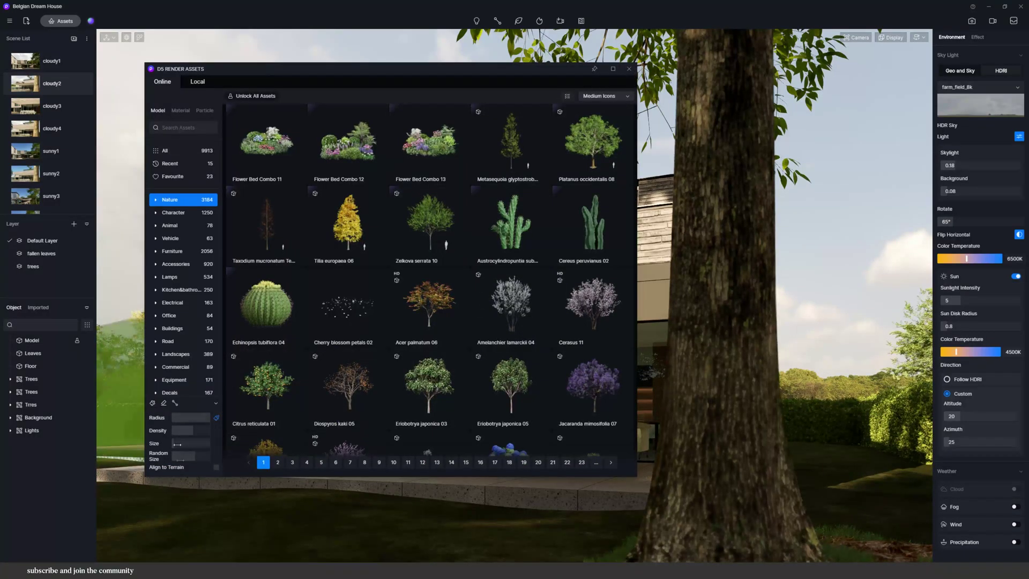
mouse_move(833, 544)
left_mouse_down()
mouse_move(301, 556)
mouse_move(69, 523)
mouse_move(298, 526)
mouse_move(611, 554)
left_mouse_up()
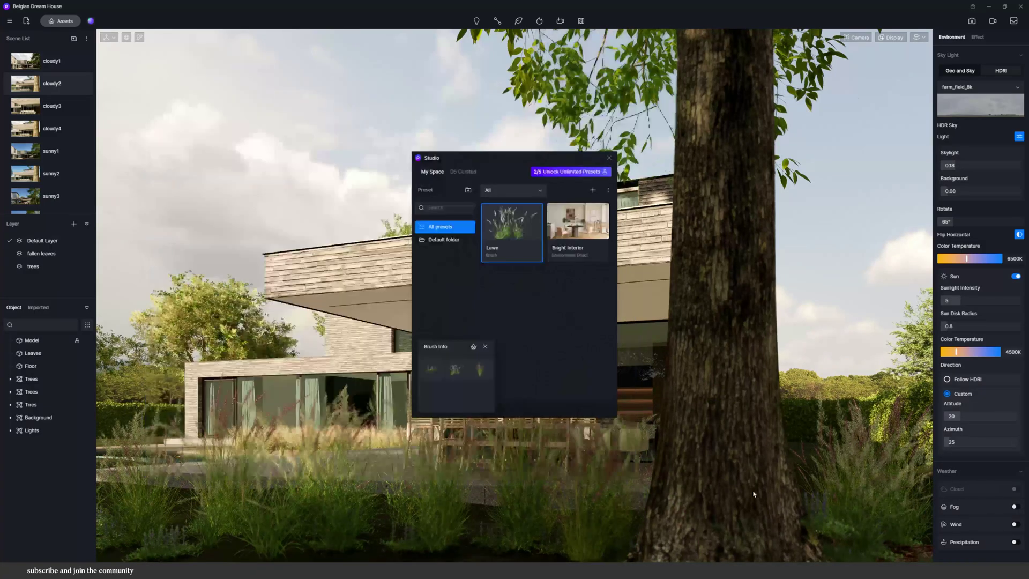
left_click(610, 157)
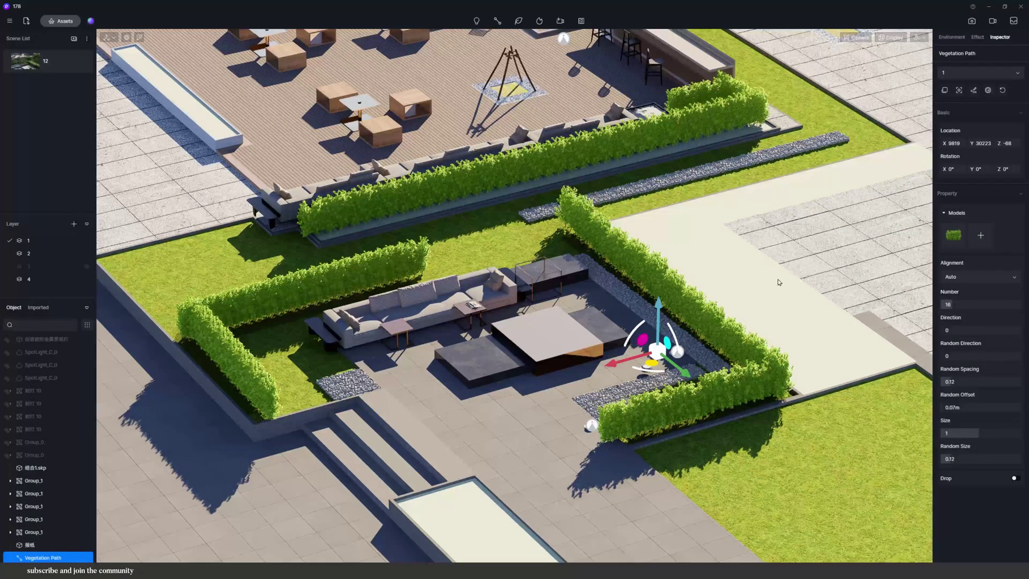
Draw a five-point hedge path along the inside edge of the red walkway
left_click(988, 91)
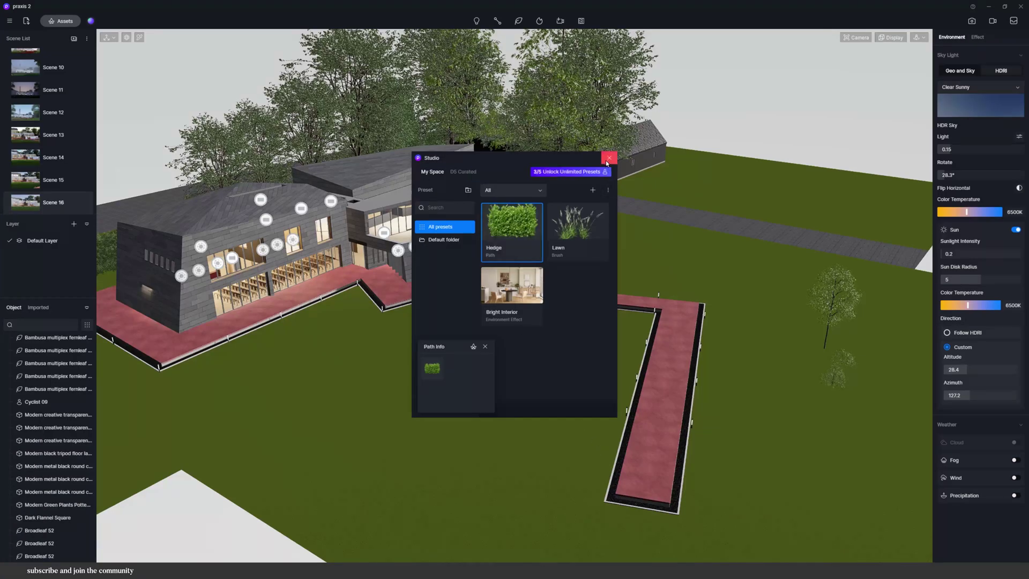
left_click(608, 159)
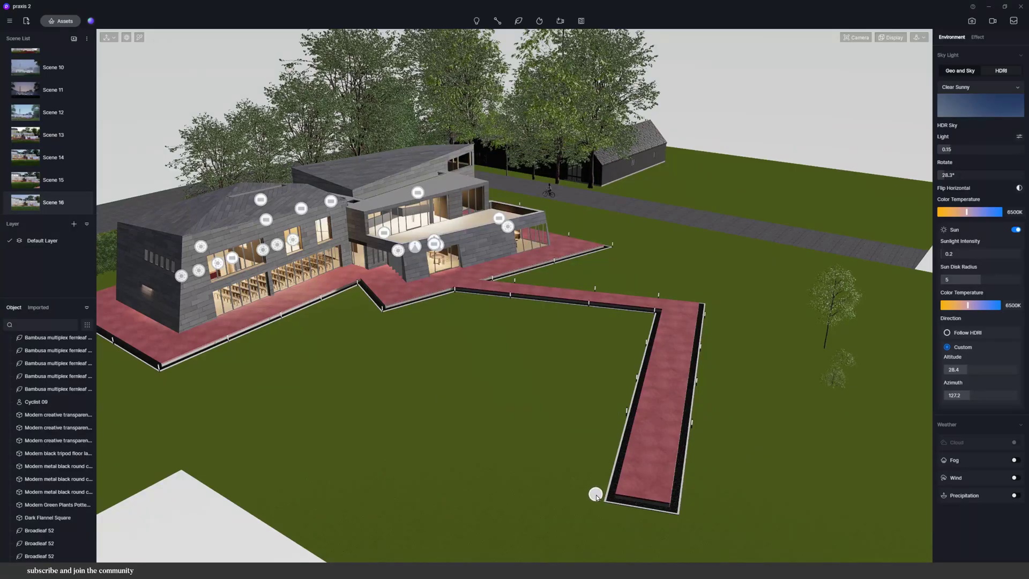
left_click(596, 494)
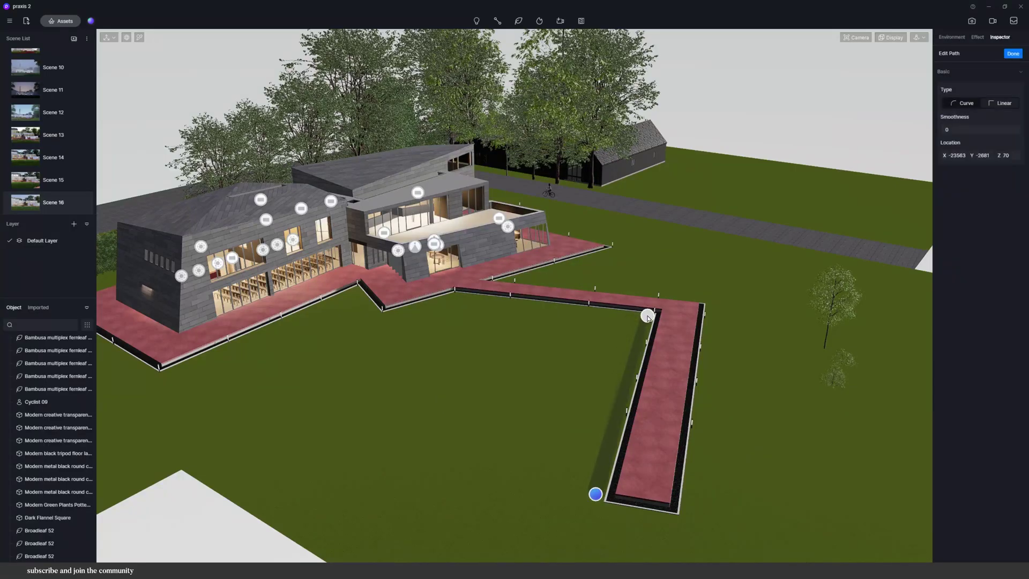
left_click(647, 315)
left_click(453, 296)
left_click(385, 310)
left_click(355, 279)
right_click(355, 279)
left_click(1014, 53)
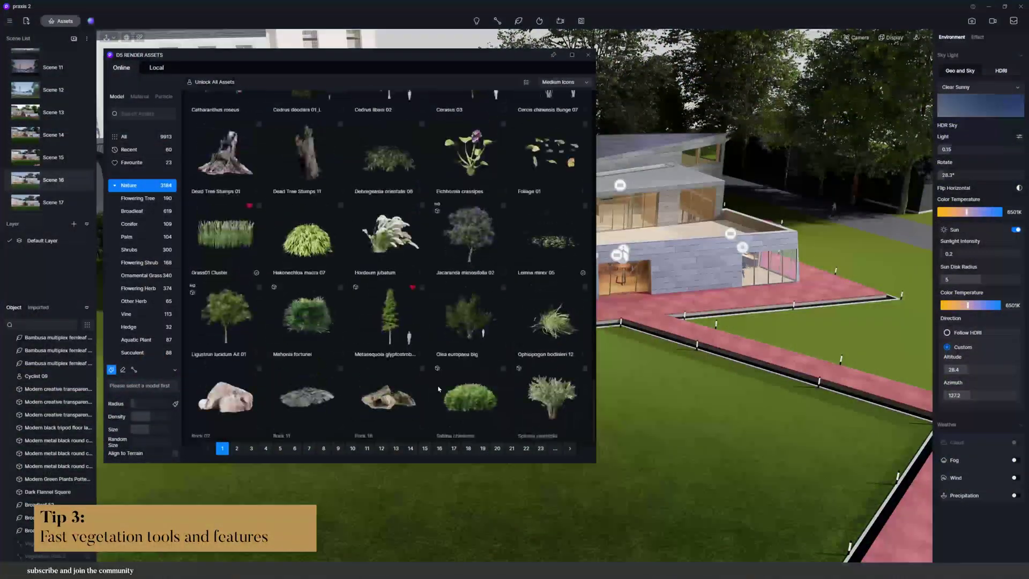
Add Lemna minor 05 and Foliage 03 from Nature page 2 to the scatter brush
left_click(583, 206)
left_click(237, 448)
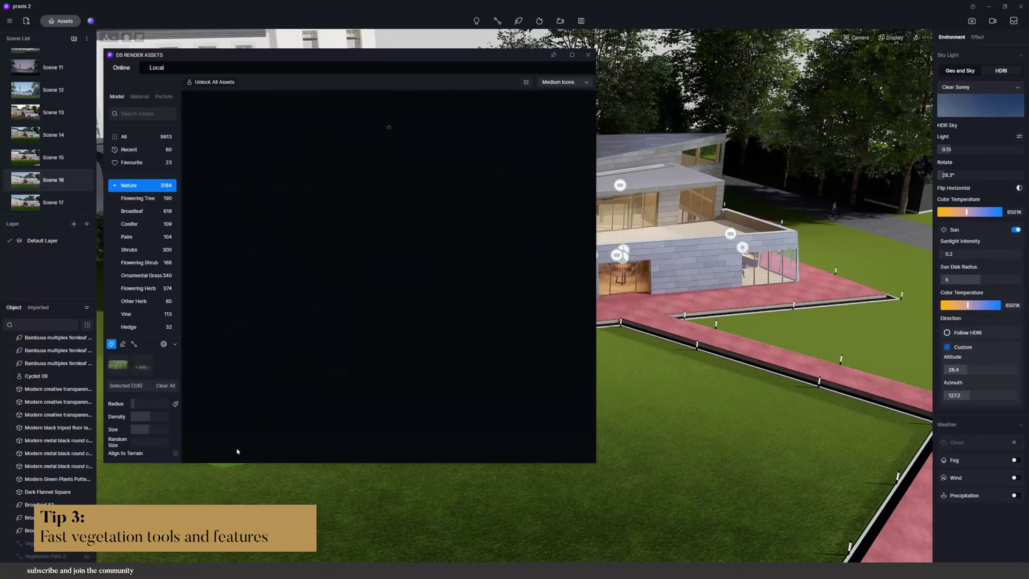
scroll(468, 429, "down", 5)
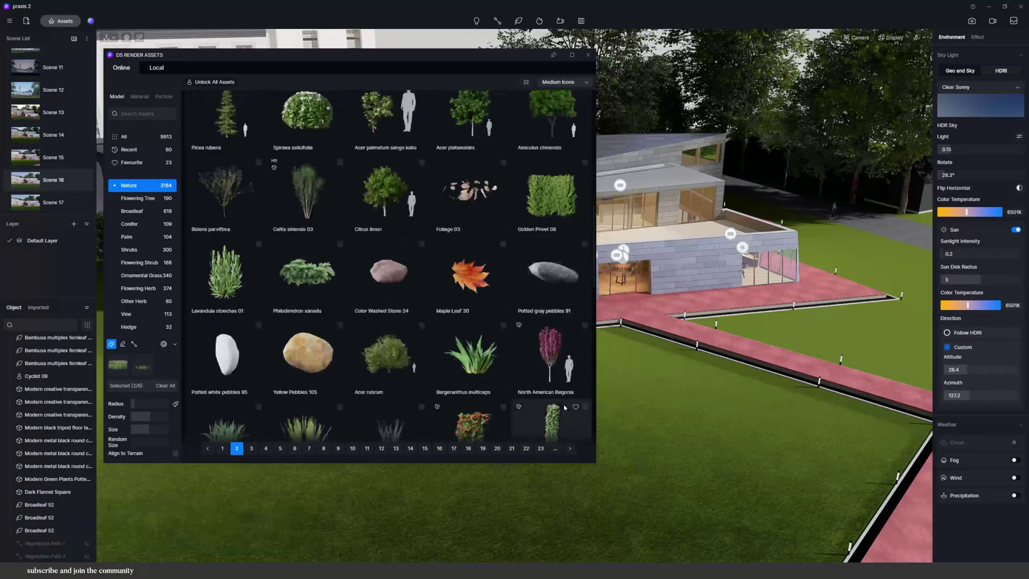
scroll(564, 407, "up", 4)
left_click(470, 386)
scroll(470, 386, "down", 1)
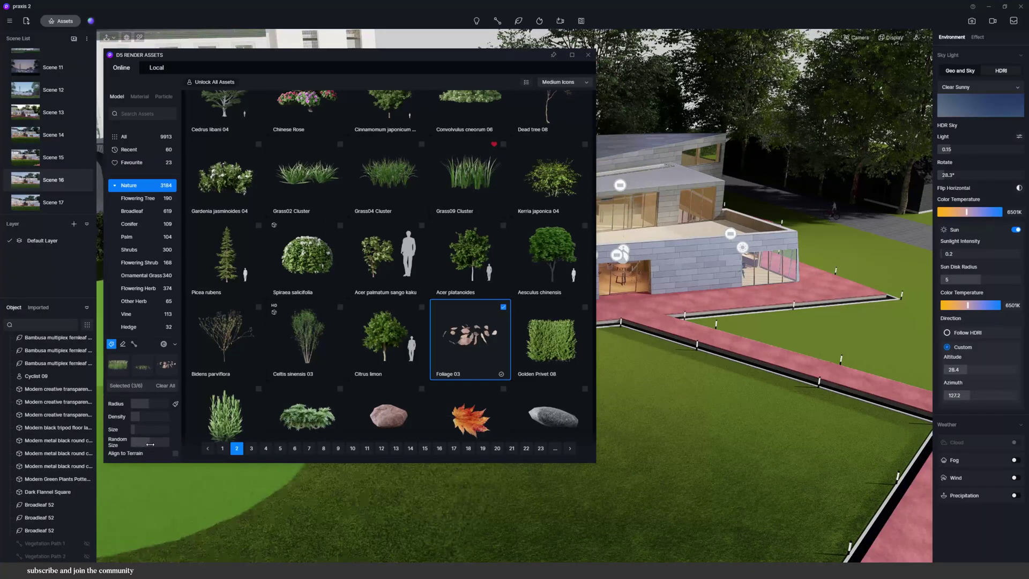
Scatter the foliage across the lawn at maximum brush radius and view it up close
left_click(726, 449)
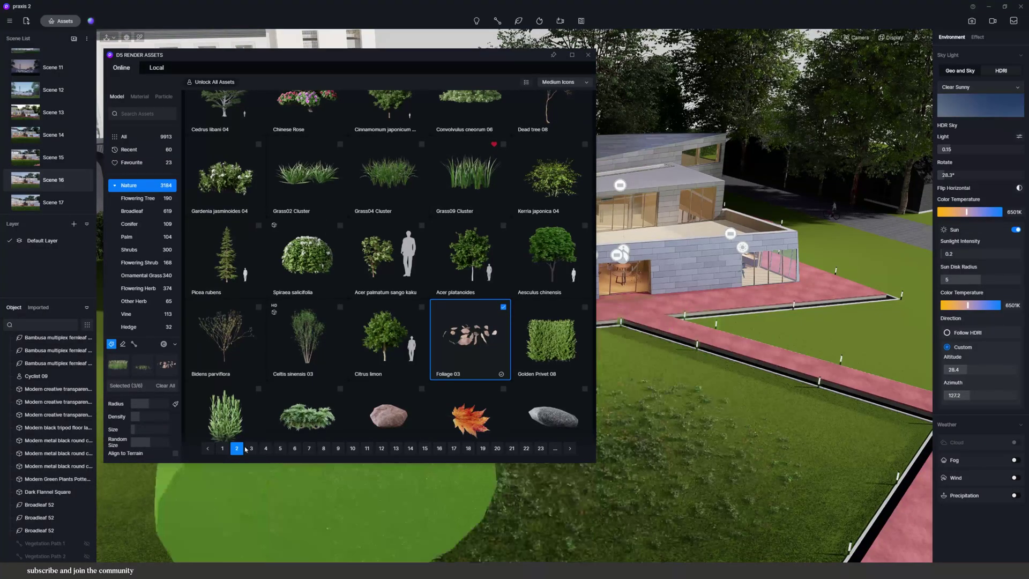
left_click_drag(530, 60, 61, 319)
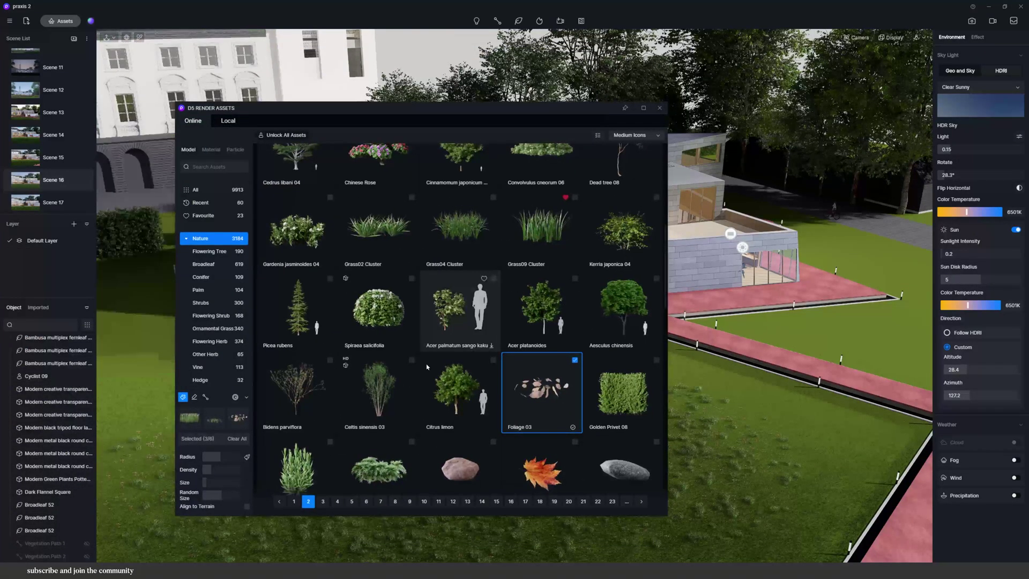
left_click_drag(224, 455, 240, 457)
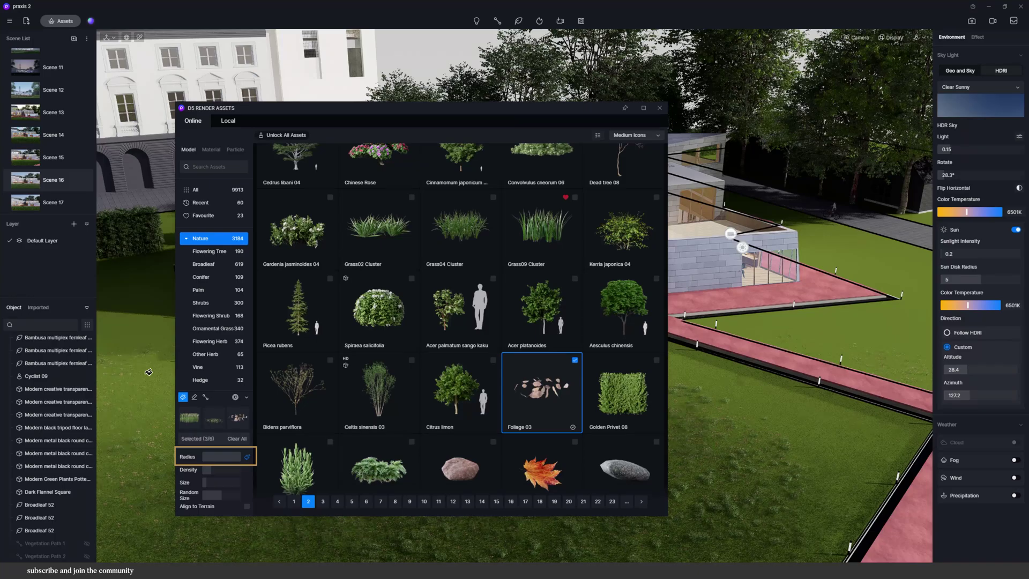
left_click(660, 108)
scroll(427, 401, "up", 5)
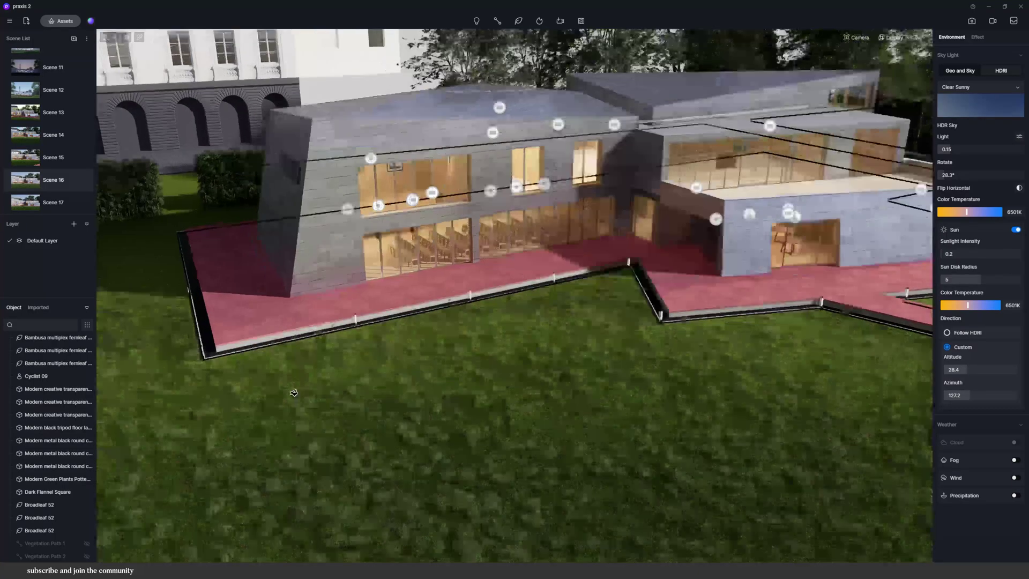
middle_click_drag(426, 401, 276, 497)
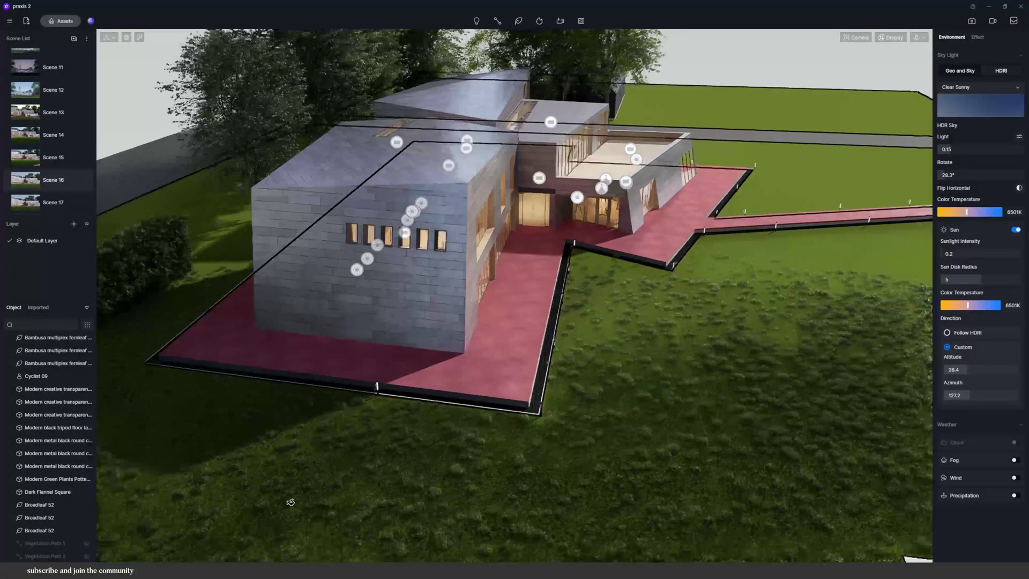
middle_click_drag(131, 505, 542, 365)
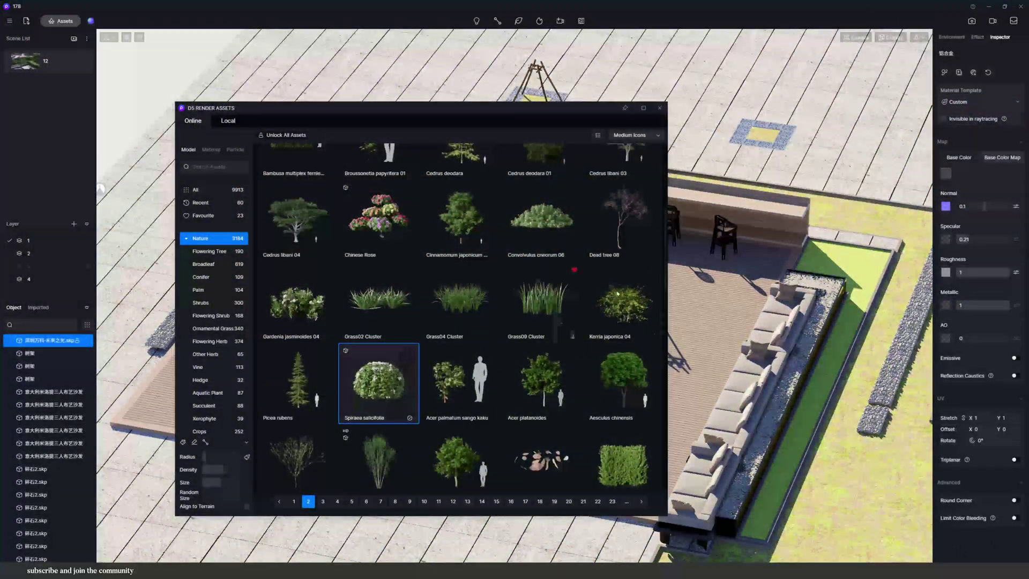
Place a Spiraea bush on the planter and group the book, magazine portfolio and tea cup
left_click(767, 135)
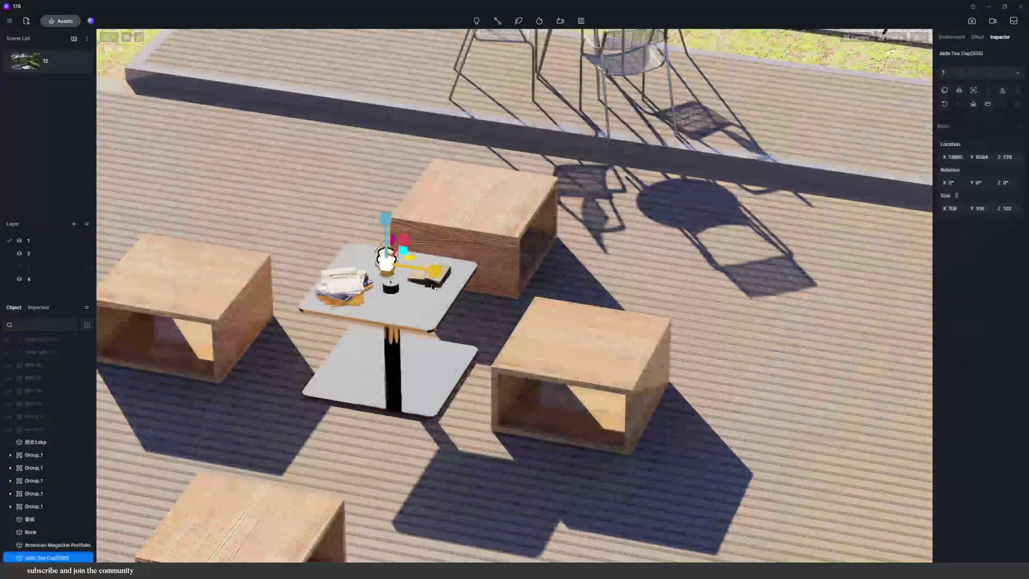
left_click(424, 279, "ctrl")
left_click(348, 291, "ctrl")
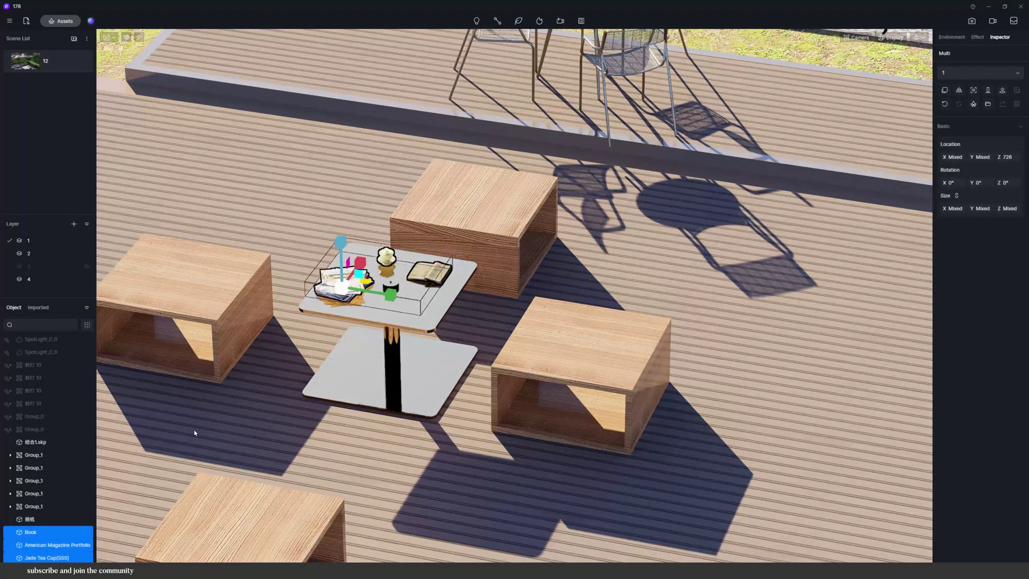
scroll(43, 527, "down", 1)
right_click(37, 532)
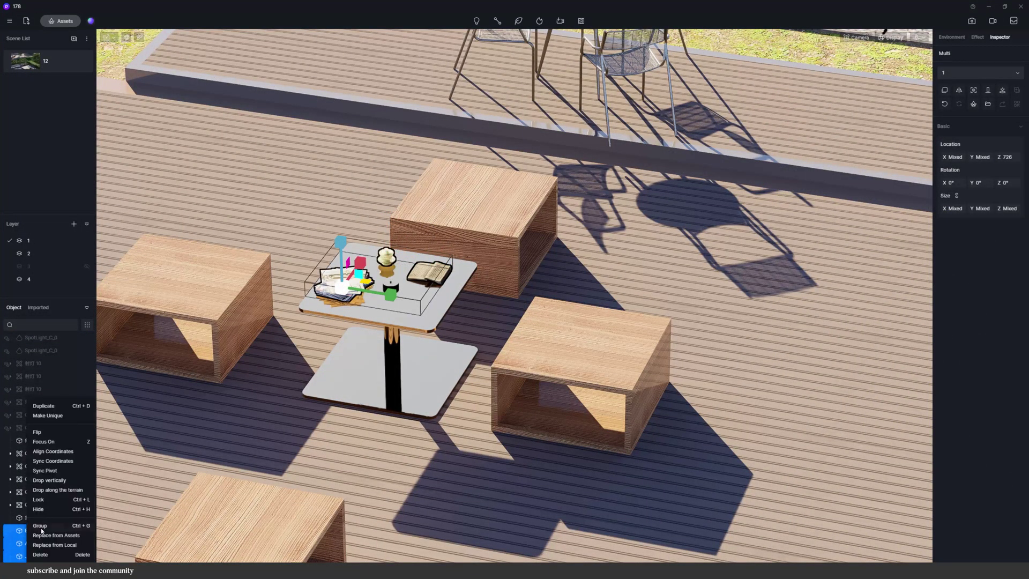
left_click(43, 528)
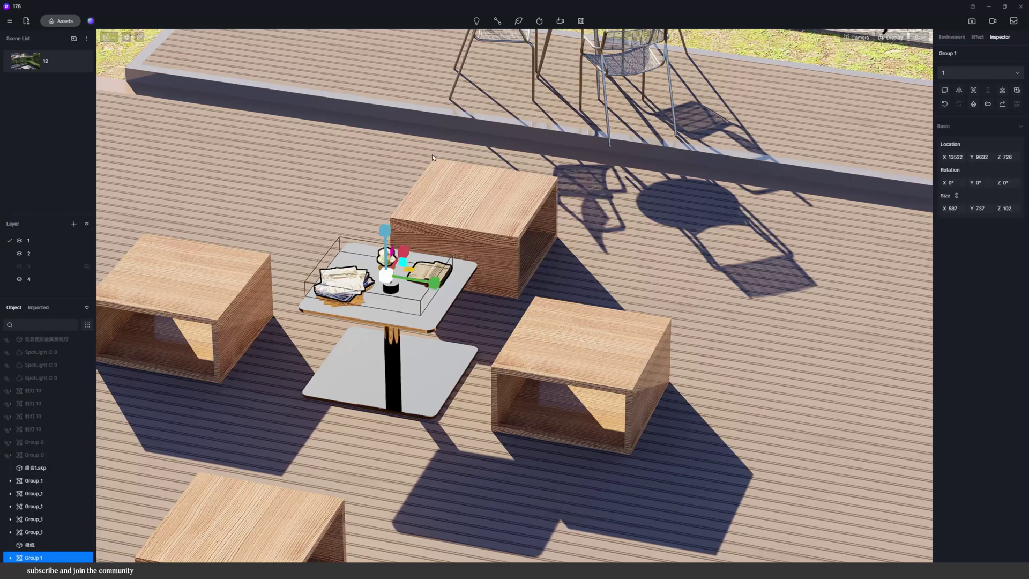
Place a copy of the grouped book, magazines and tea cup on another table
scroll(434, 147, "down", 5)
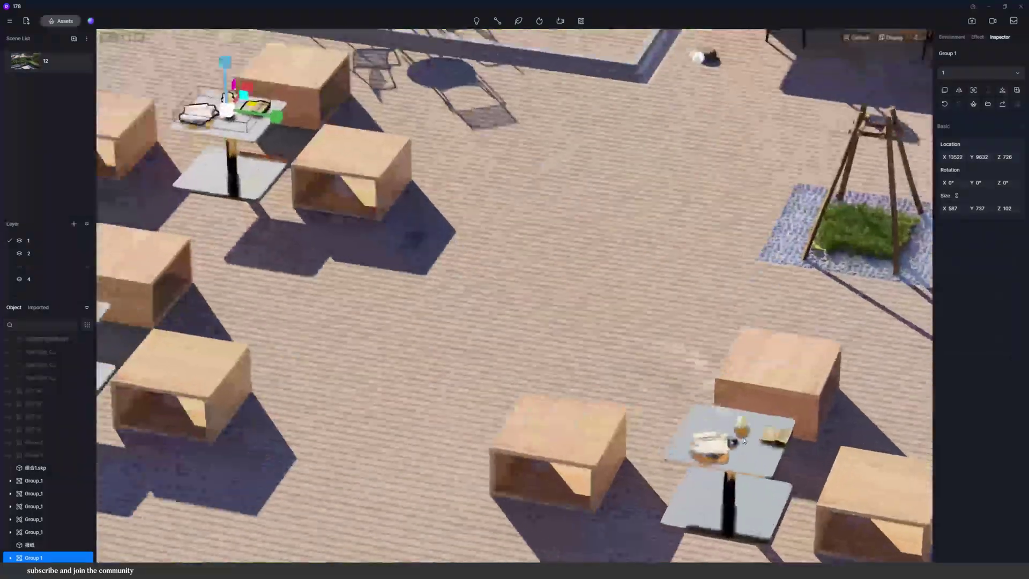
scroll(743, 438, "up", 5)
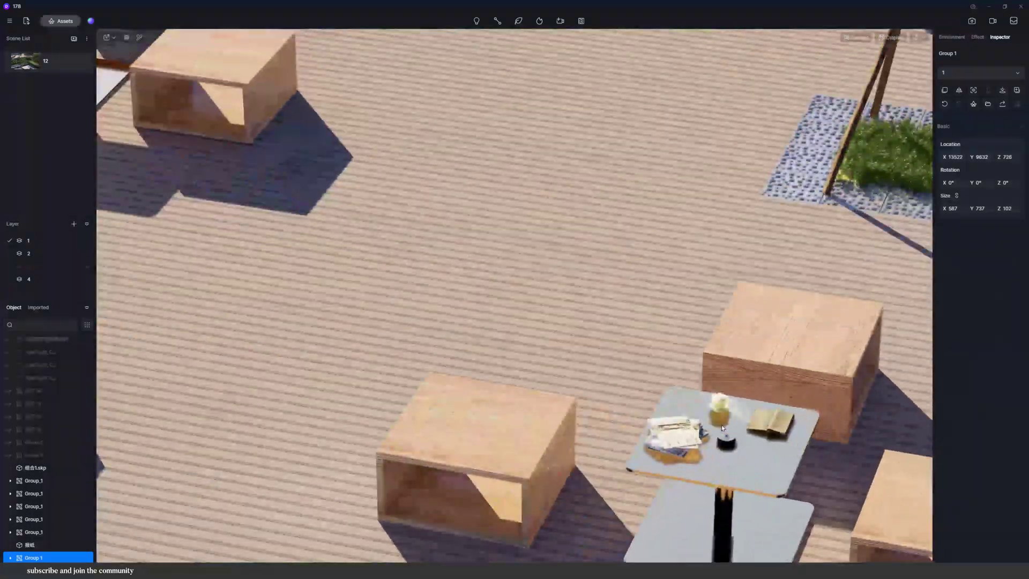
left_click(721, 424)
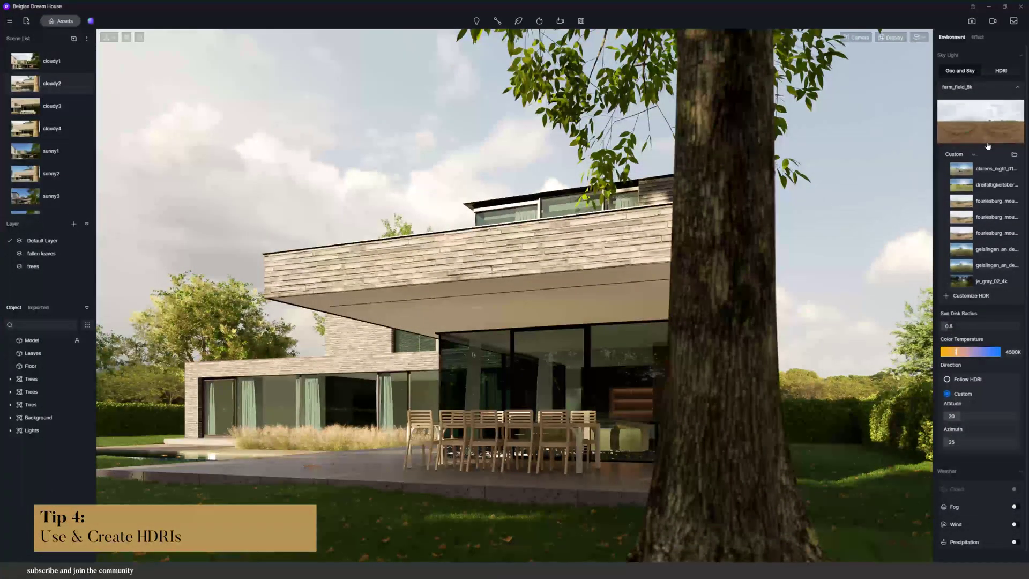
Switch the HDRI list to Default and preview the Early Morning, Sunrise, Partly Sunny, cloudy and Midday skies
scroll(986, 216, "down", 3)
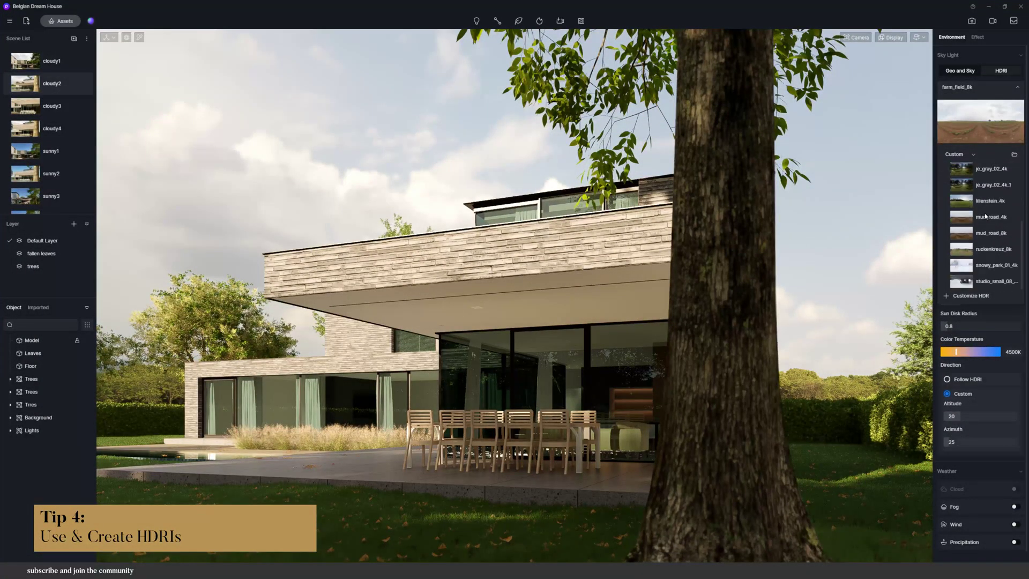
scroll(986, 214, "up", 3)
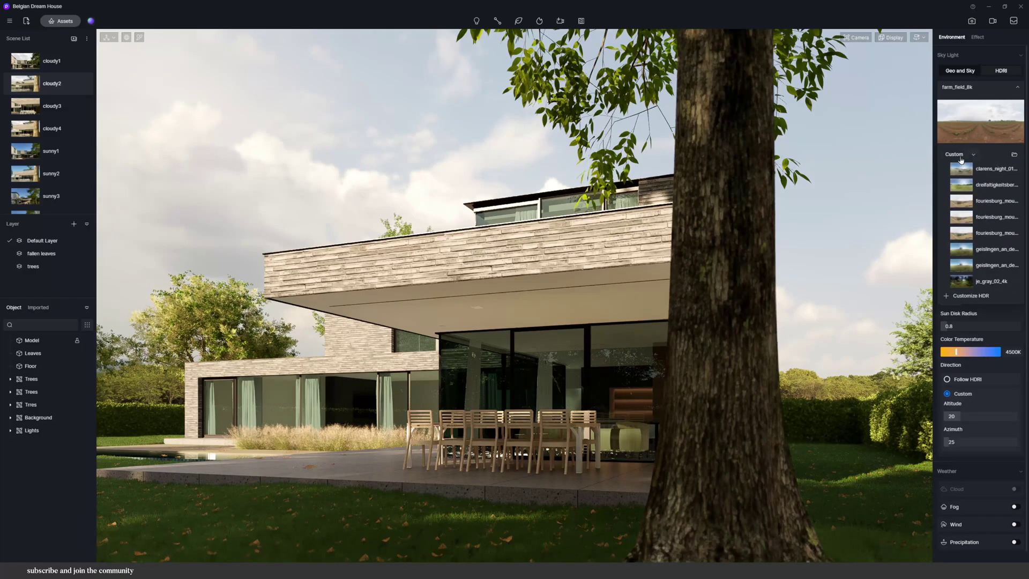
left_click(959, 156)
scroll(989, 214, "down", 5)
scroll(992, 215, "up", 3)
left_click(977, 171)
left_click(974, 183)
left_click(965, 202)
left_click(964, 216)
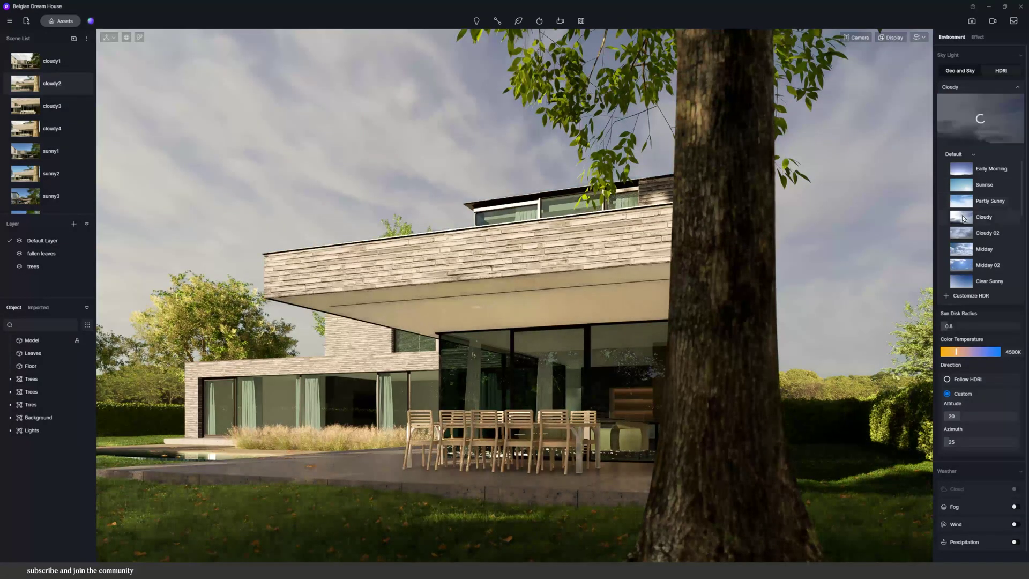
left_click(965, 233)
left_click(965, 247)
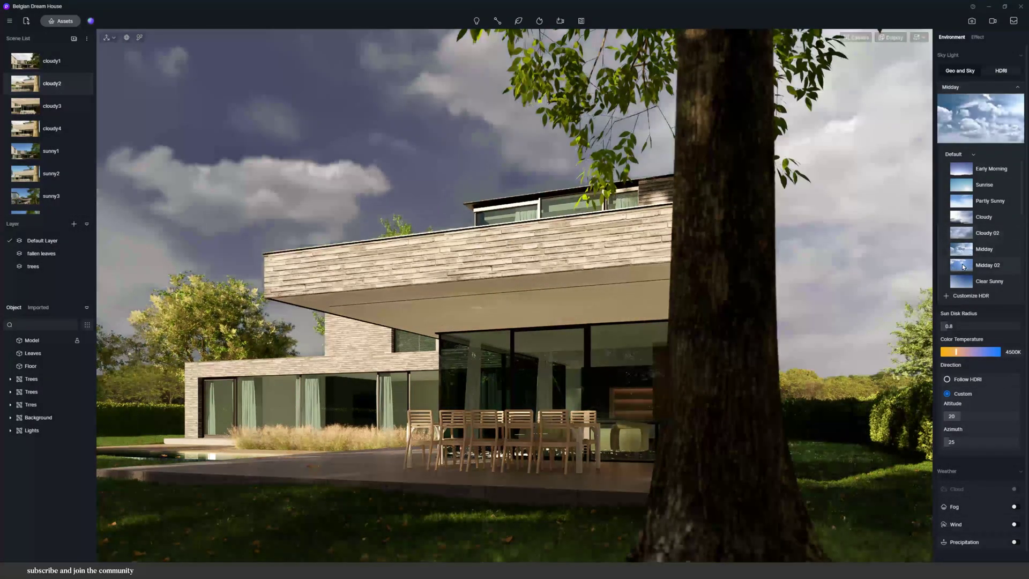
Apply the Sunset 06 HDRI sky and rotate it for a dusk glow
scroll(965, 248, "down", 5)
left_click(964, 216)
left_click(964, 252)
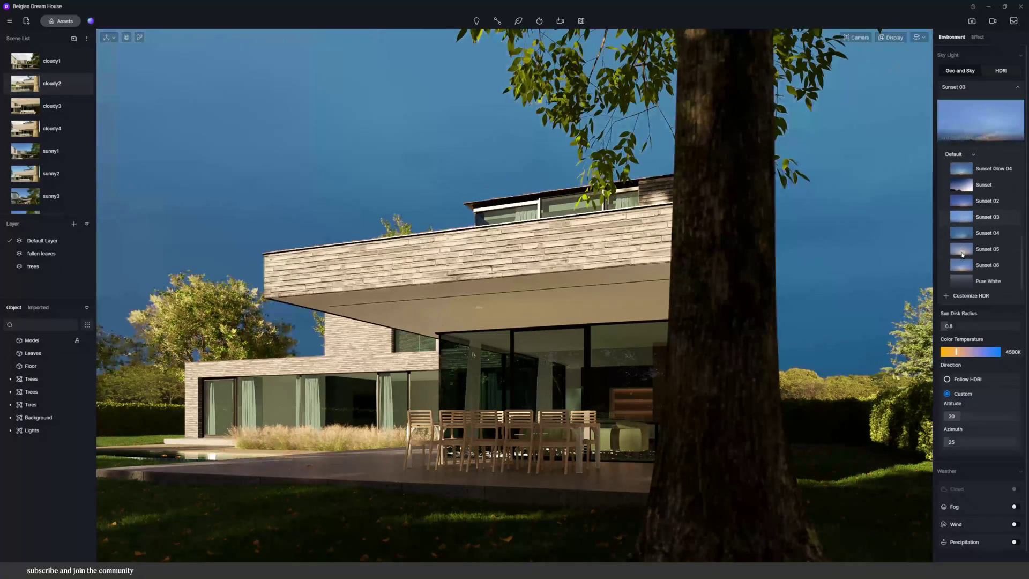
scroll(963, 255, "down", 2)
left_click(963, 266)
left_click(1012, 364)
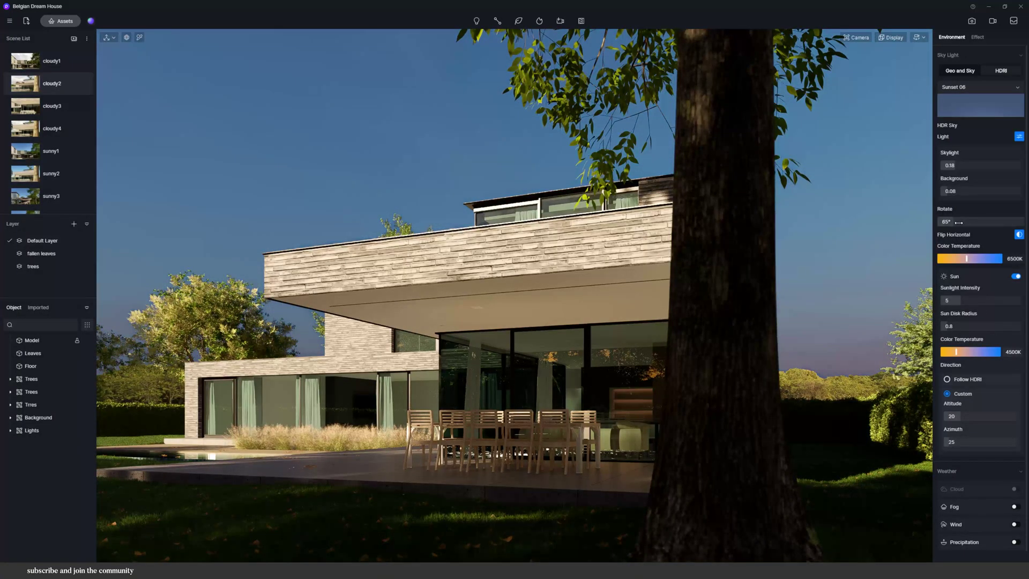
left_click_drag(973, 224, 1006, 224)
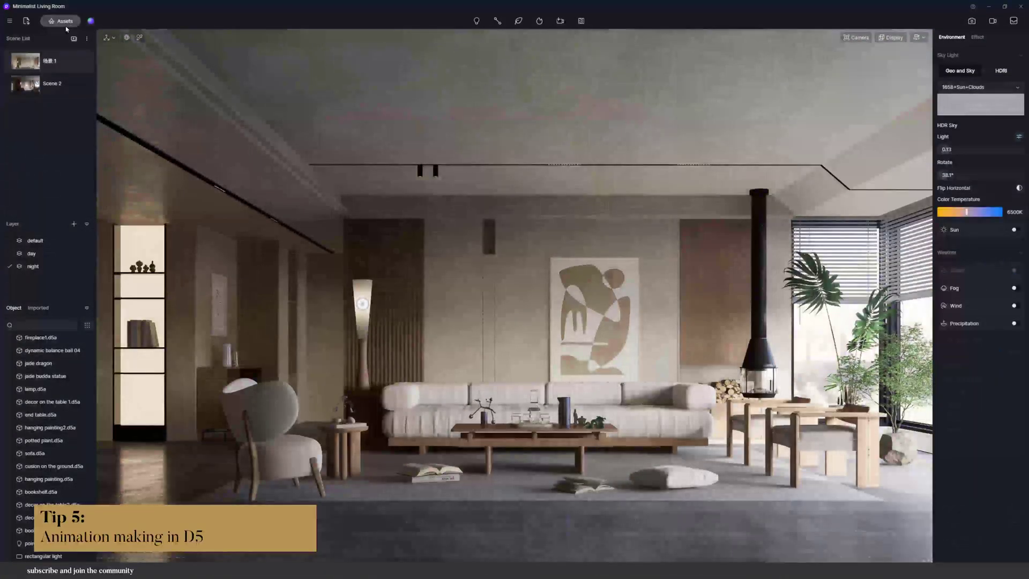
Place the Fire05 flame particle from the Particle assets into the hanging fireplace
left_click(64, 21)
left_click(305, 121)
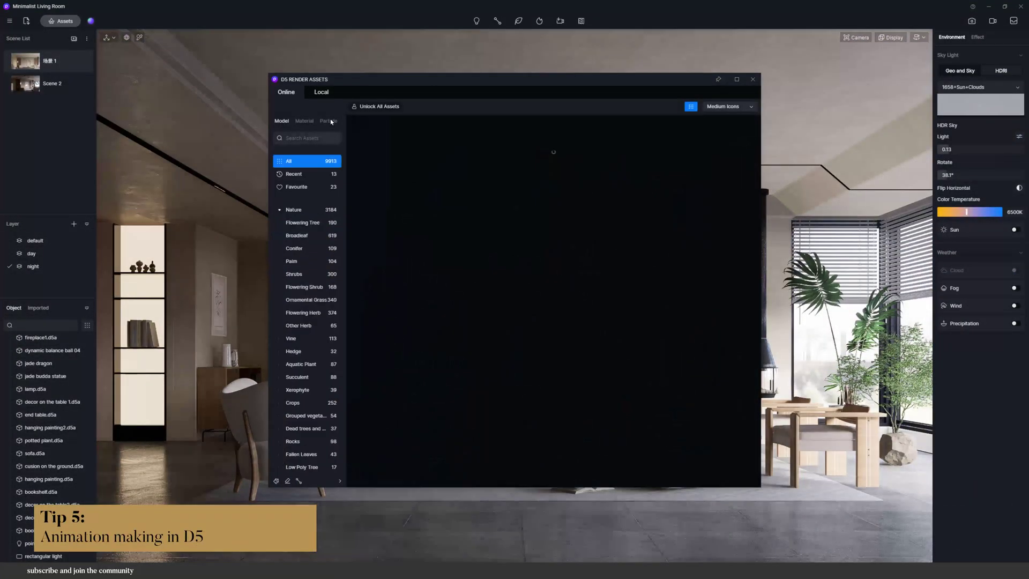
left_click(329, 121)
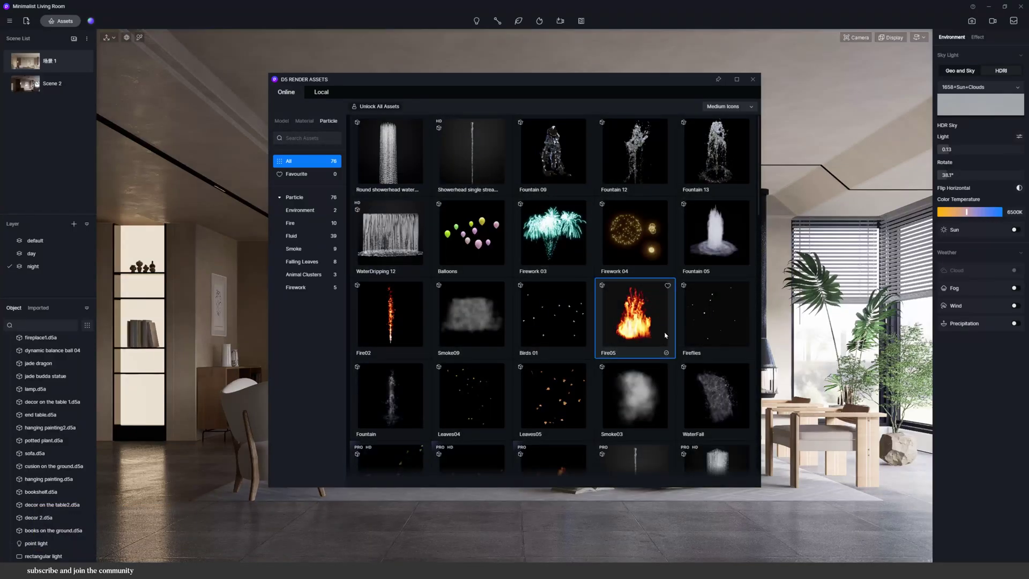
left_click_drag(633, 82, 475, 75)
left_click(509, 304)
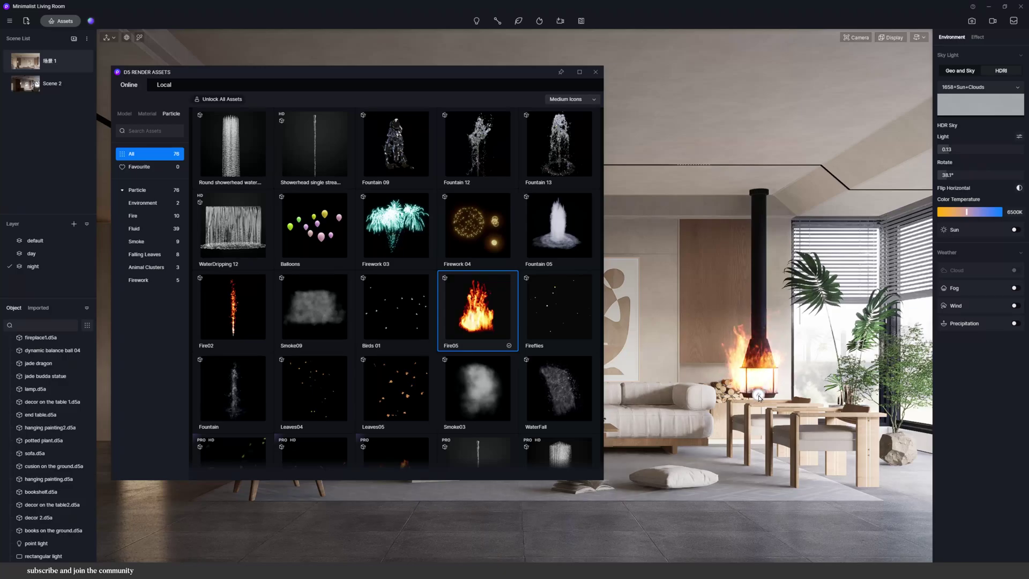
left_click(760, 398)
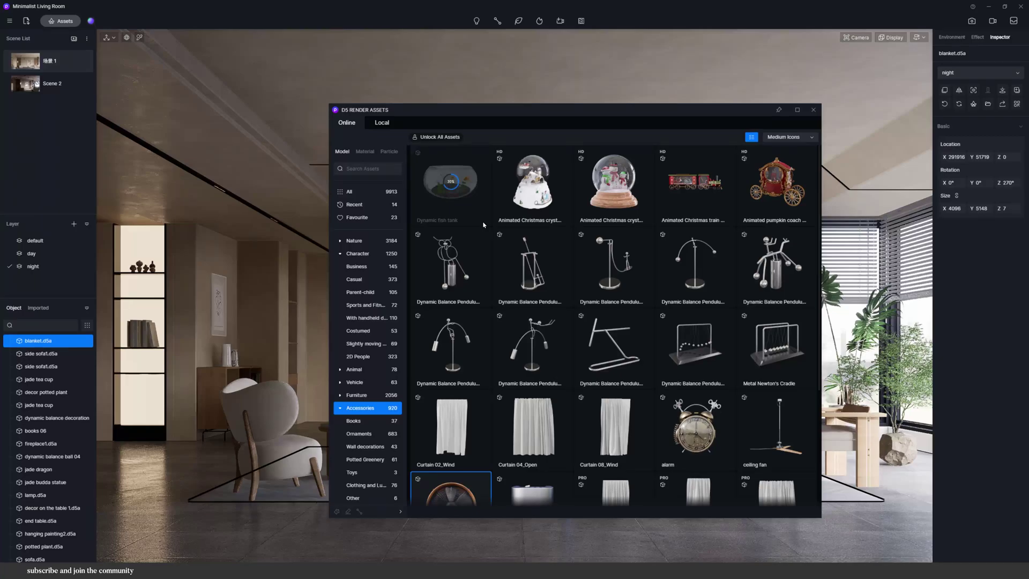
Place the Dynamic fish tank on the sideboard by the bookshelf, nudge it back, then return to Scene 1
left_click(190, 359)
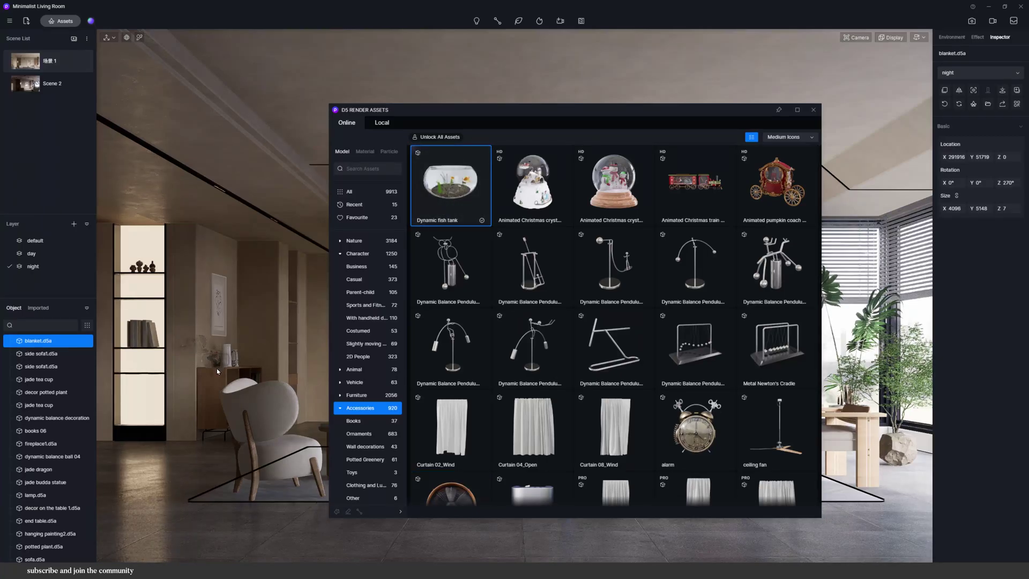
left_click(217, 369)
left_click(814, 110)
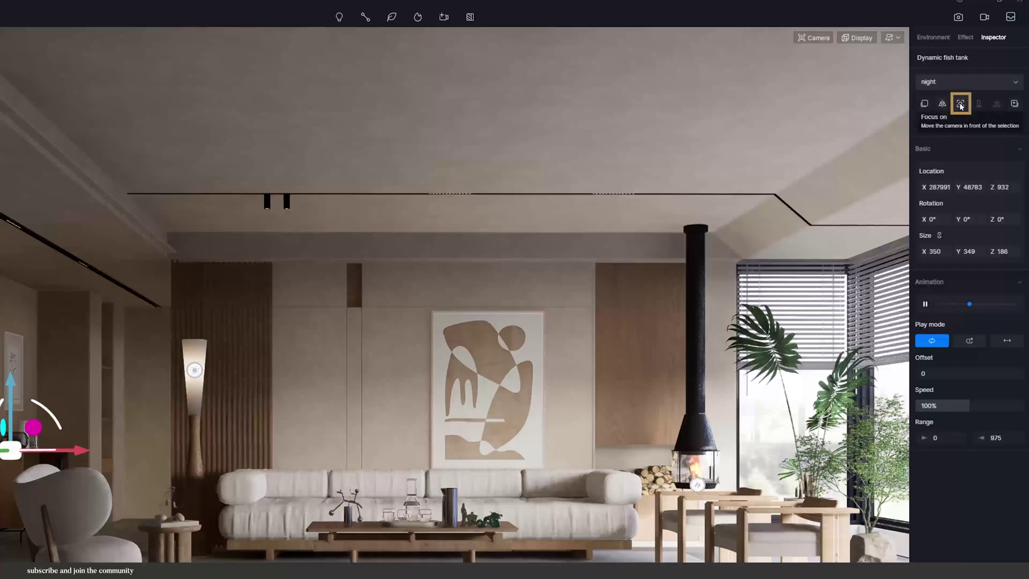
left_click(960, 105)
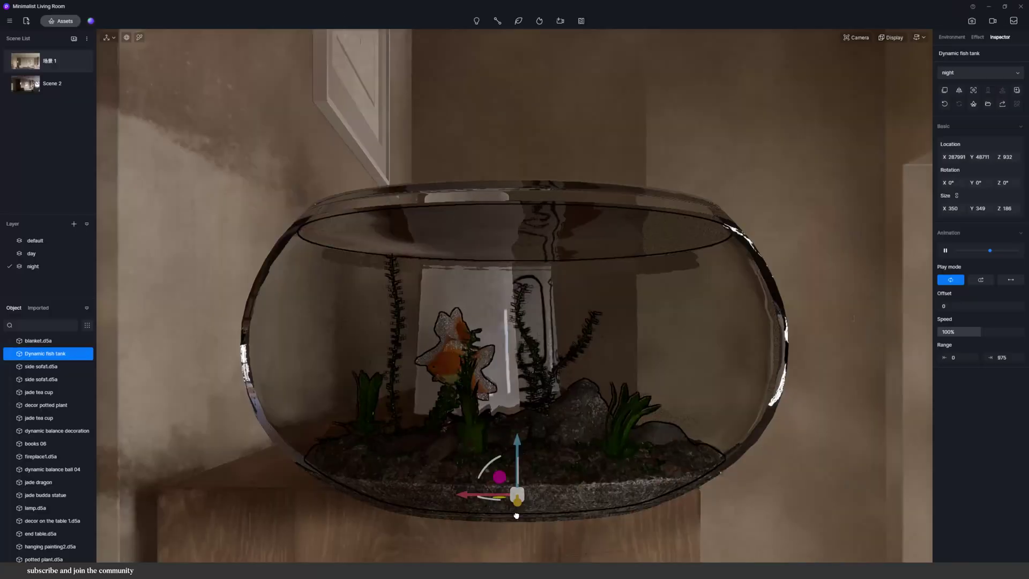
left_click_drag(517, 516, 404, 468)
right_click_drag(644, 497, 234, 475)
left_click(53, 63)
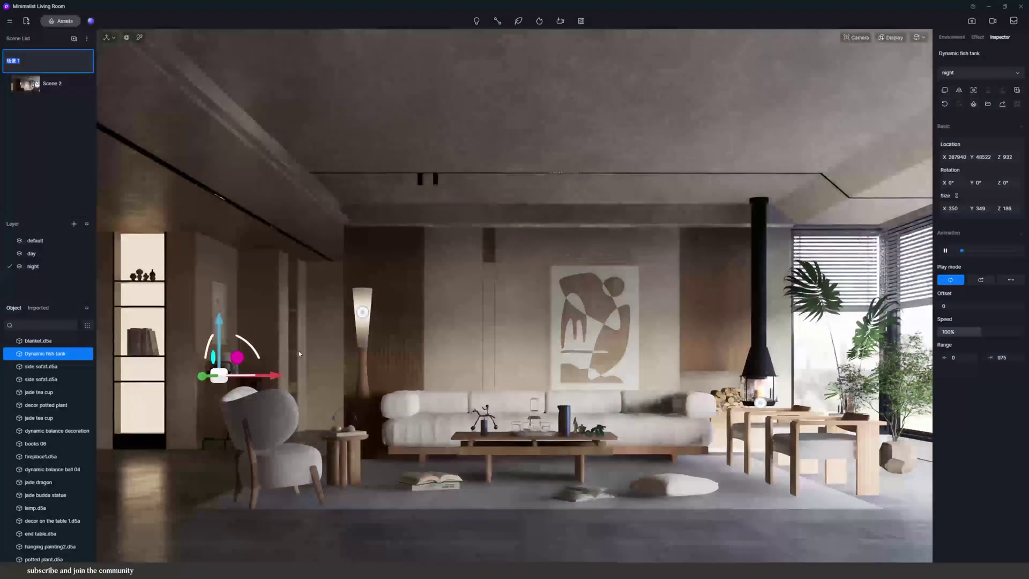
Enter animation mode and build Shot 1 from the current view plus a forward-moved keyframe
left_click(318, 357)
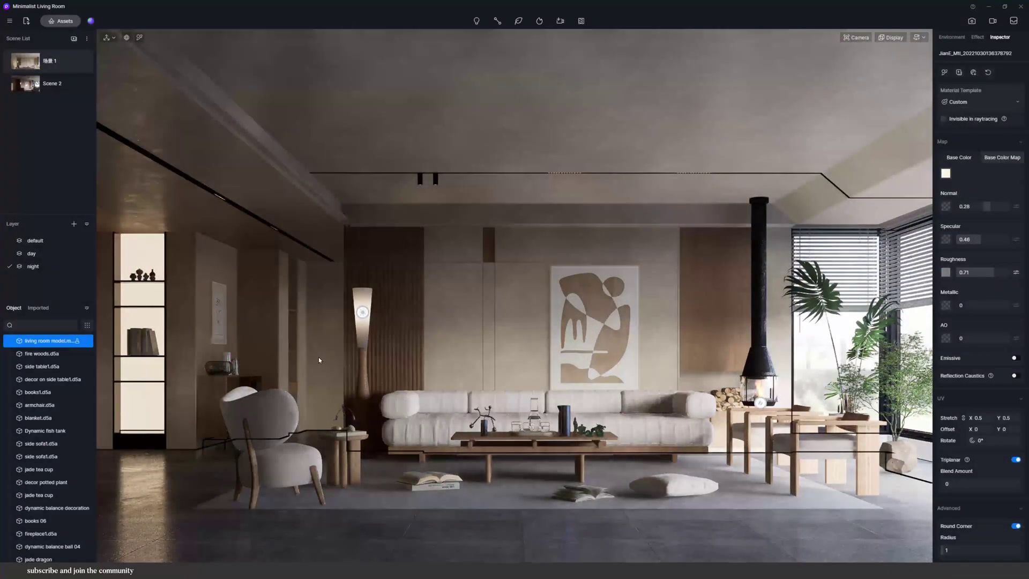
left_click(993, 22)
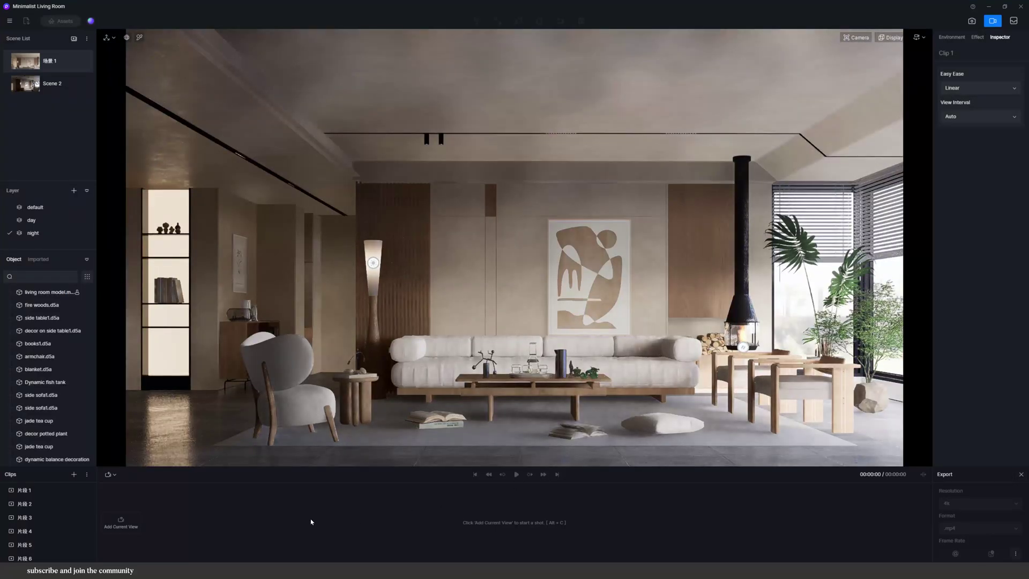
key("alt+c")
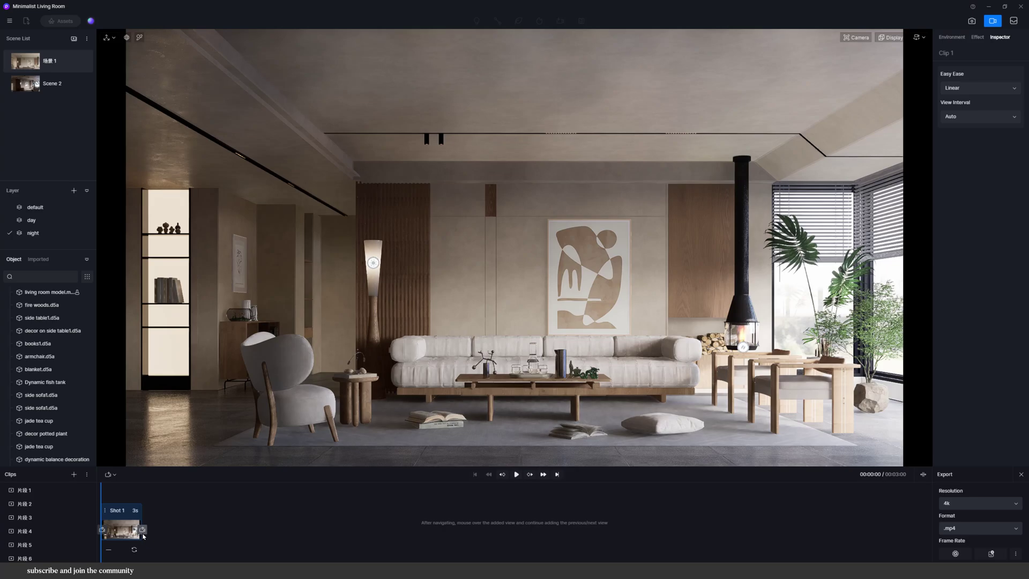
key("w")
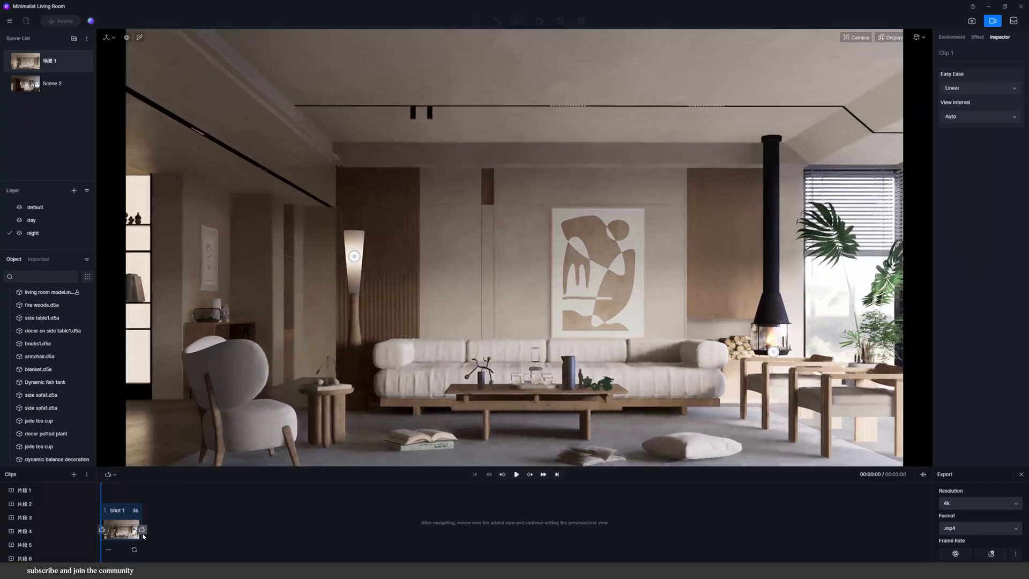
key("w")
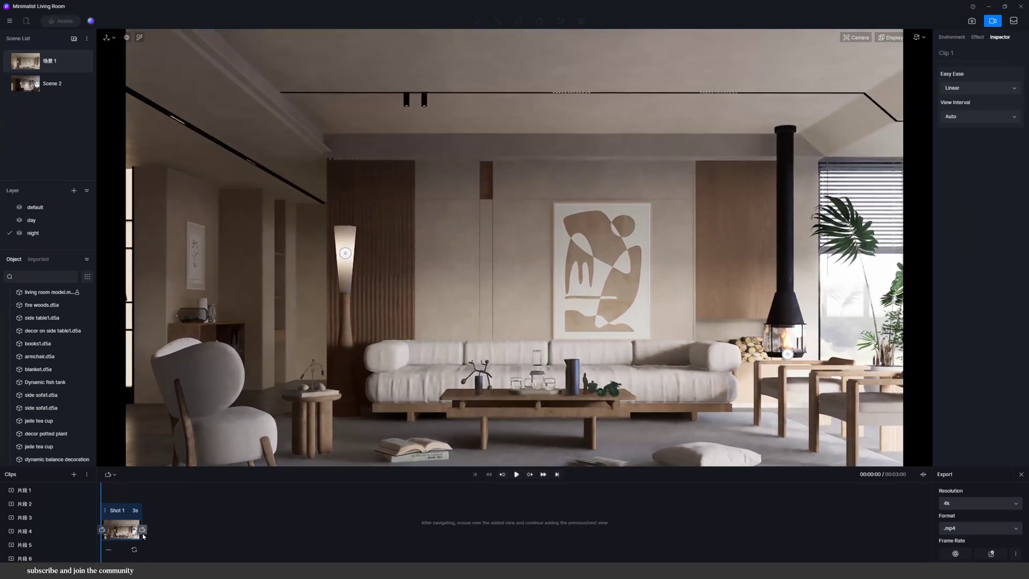
key("alt+c")
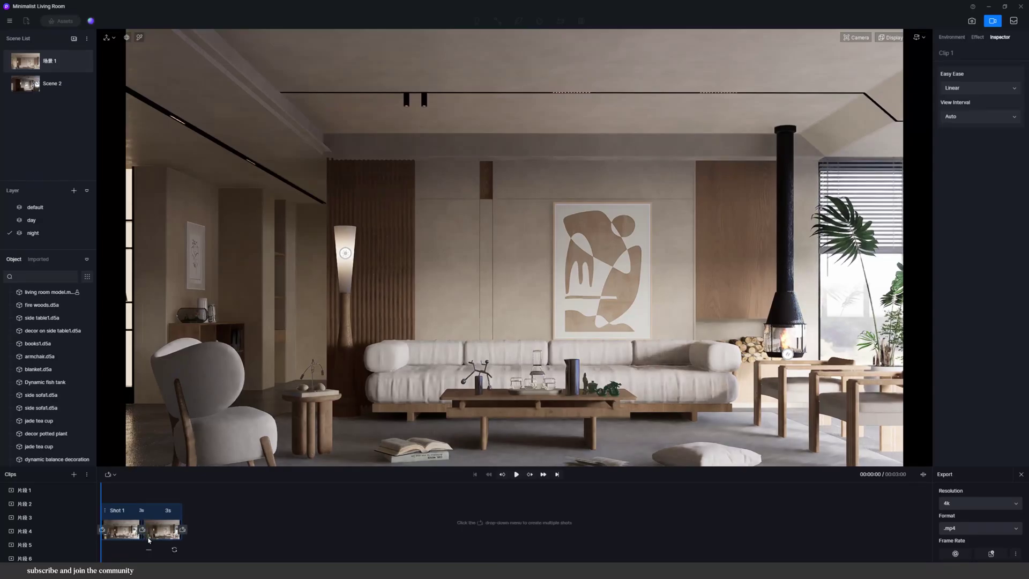
key("space")
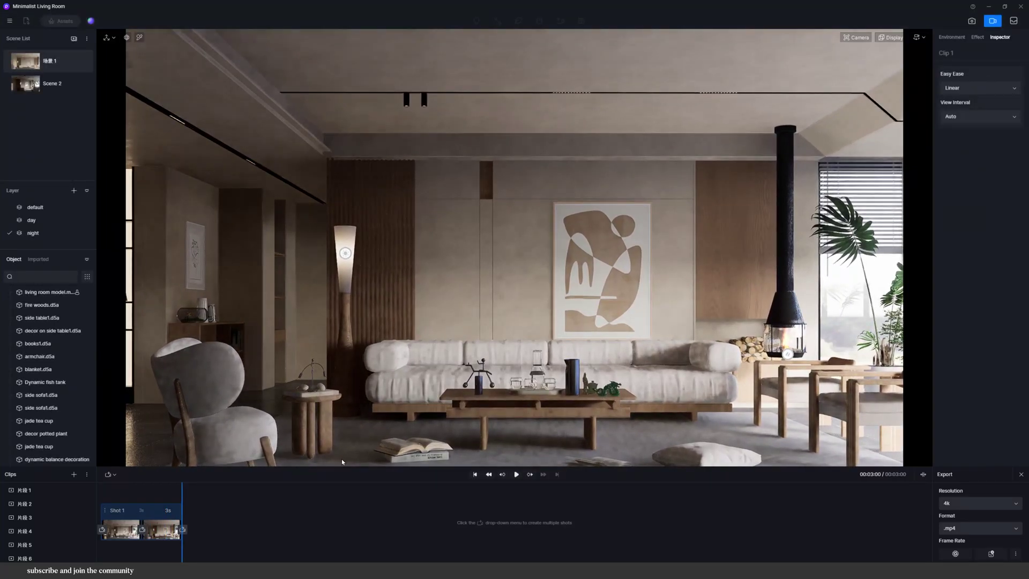
Turn the camera toward the fireplace and window, add it as Shot 2, and play
key("d")
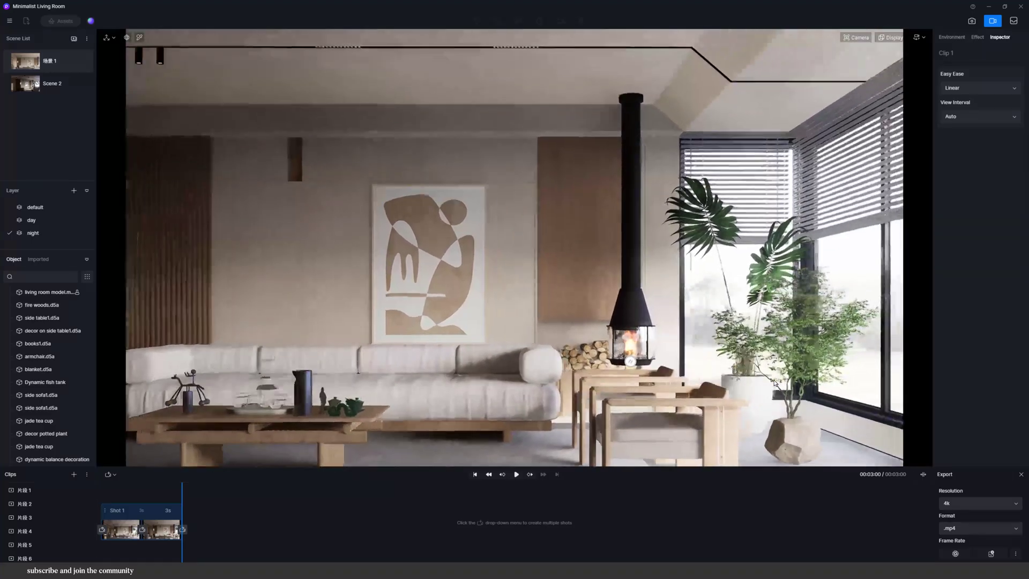
mouse_move(775, 381)
right_mouse_down()
mouse_move(1026, 442)
mouse_move(813, 438)
right_mouse_up()
scroll(813, 439, "up", 1)
left_click(182, 530)
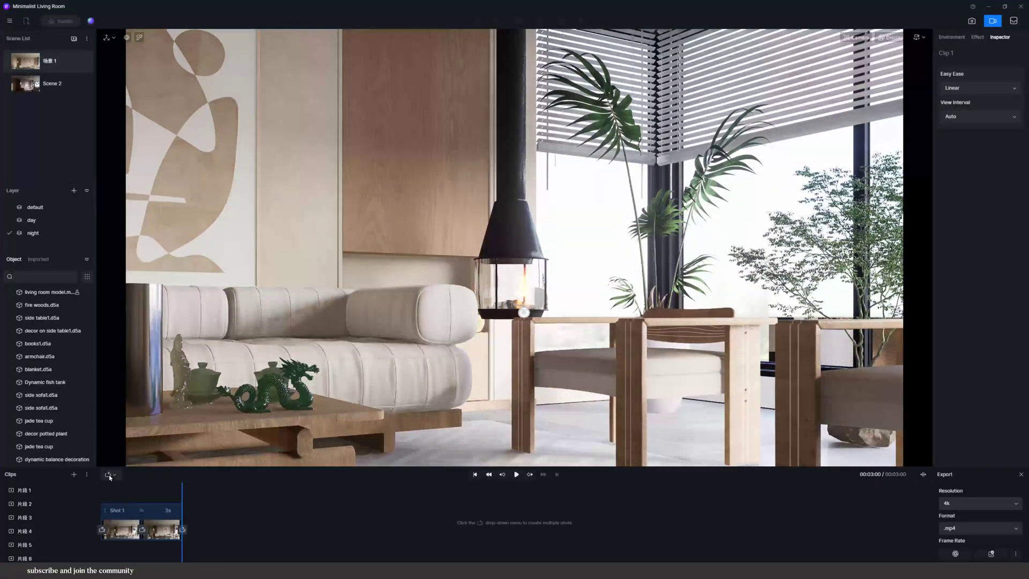
left_click(109, 475)
left_click(119, 499)
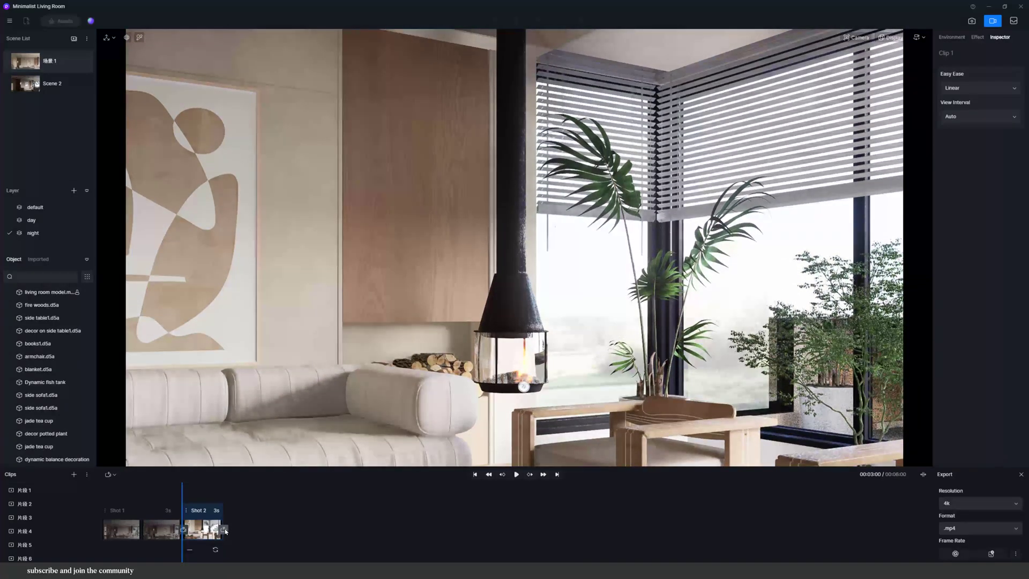
key("space")
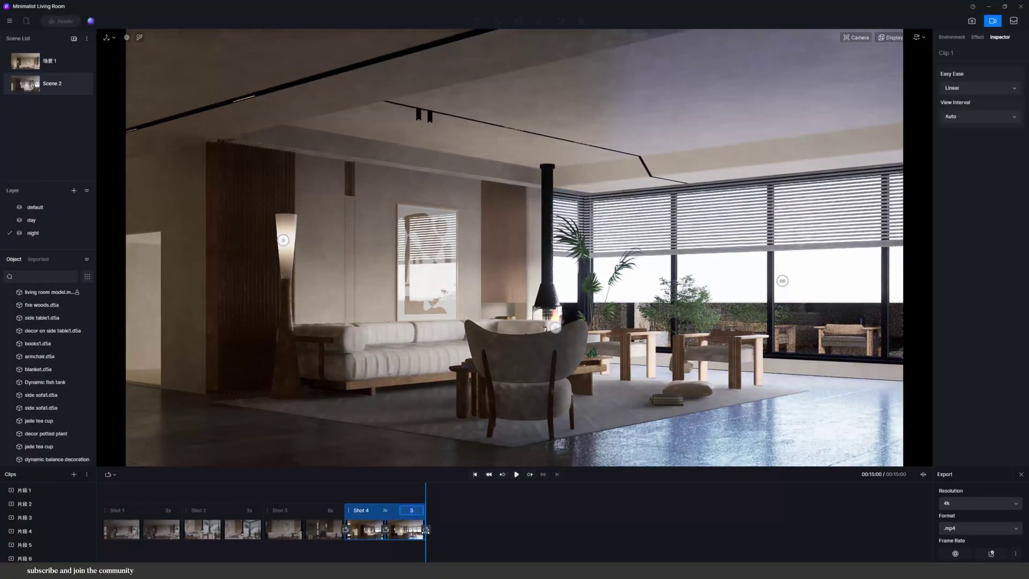
Confirm Shot 4's 5-second duration and move it between Shot 1 and Shot 2
key("Return")
left_click_drag(379, 513, 198, 538)
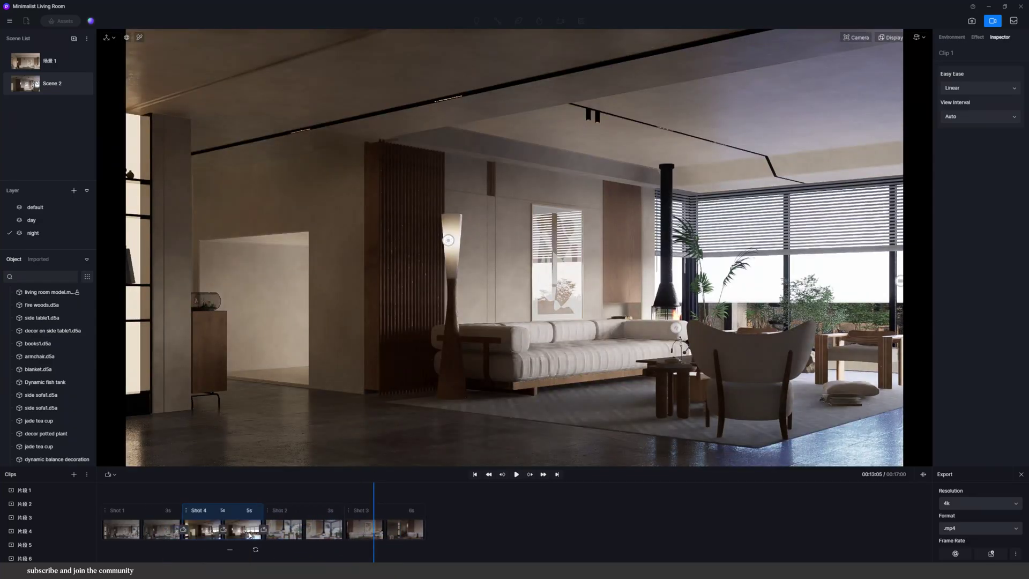
left_click_drag(193, 493, 322, 511)
left_click(321, 533)
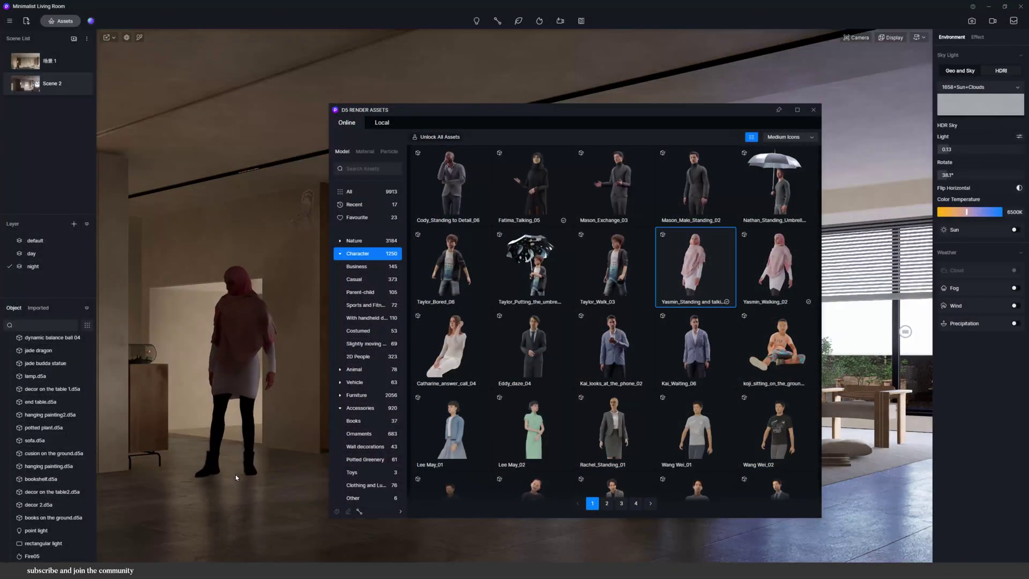
Place the Fatima character on the floor and turn her to face Yasmin
left_click(236, 475)
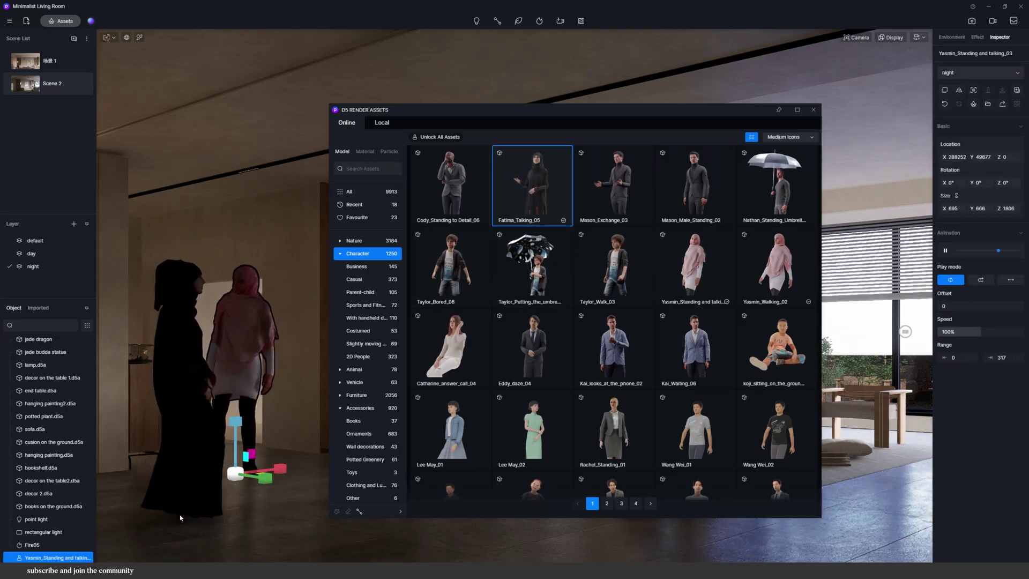
left_click(178, 516)
left_click(813, 109)
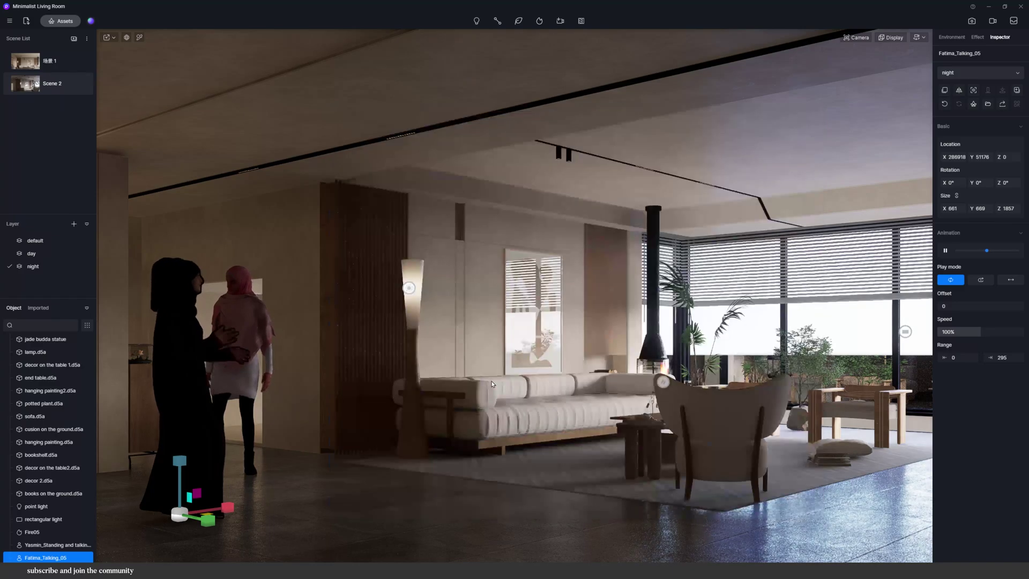
mouse_move(212, 526)
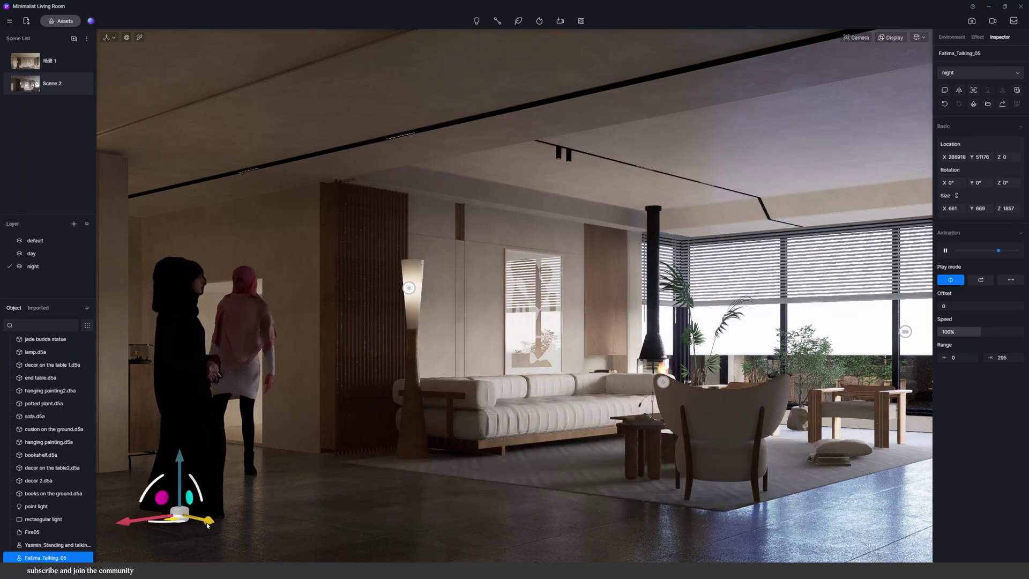
left_click_drag(203, 527, 328, 477)
Turn Yasmin, shrink both women to a matching size, and return to the animation clips view
left_click(54, 545)
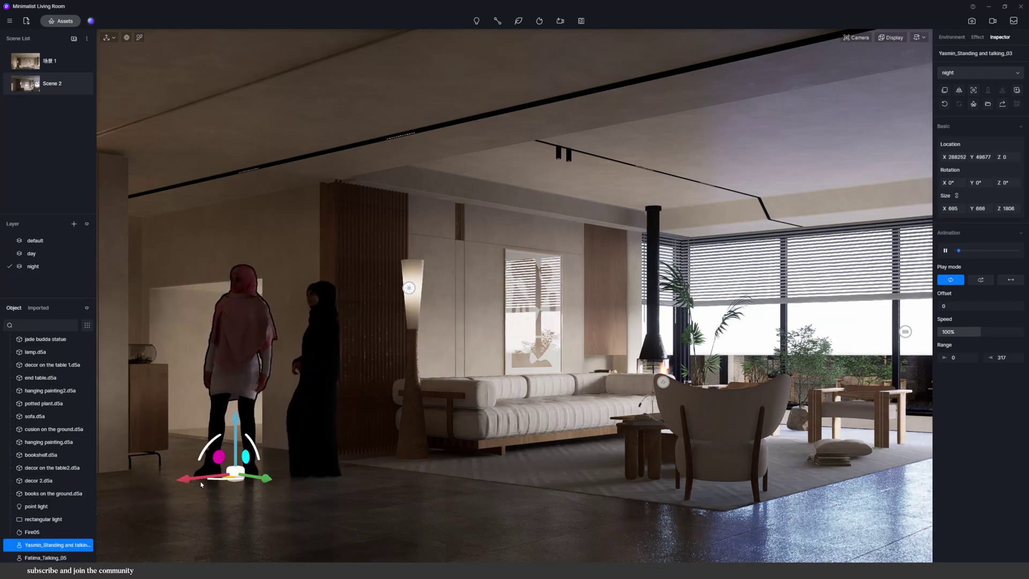
left_click_drag(246, 457, 405, 464)
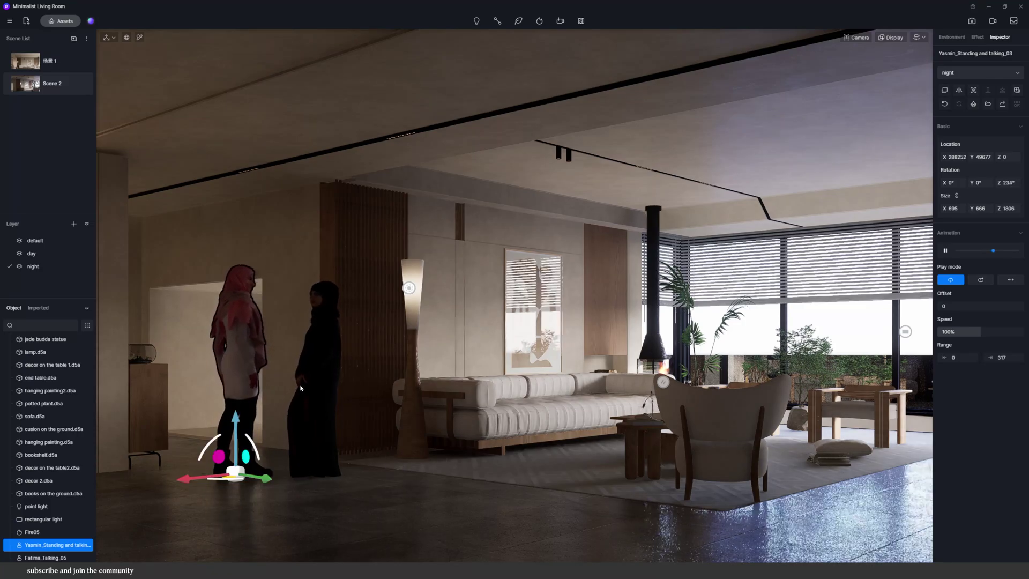
left_click_drag(245, 420, 242, 445)
left_click(311, 406)
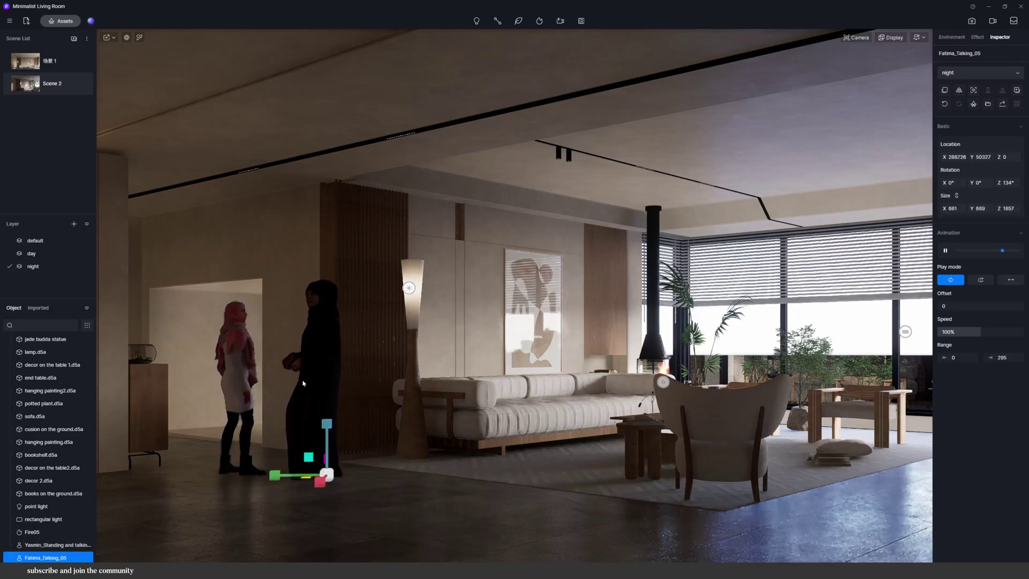
left_click_drag(326, 425, 324, 441)
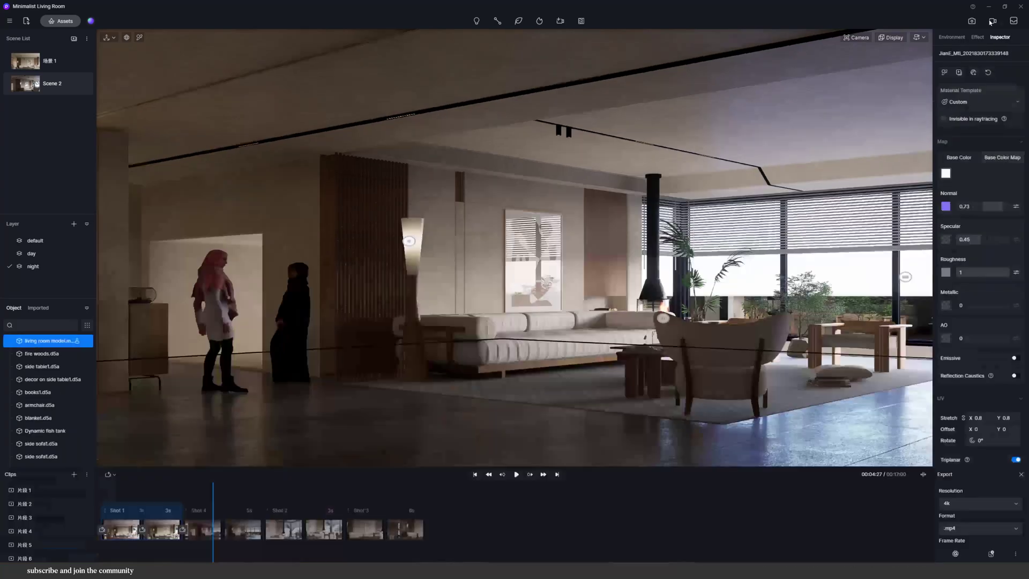
left_click(992, 22)
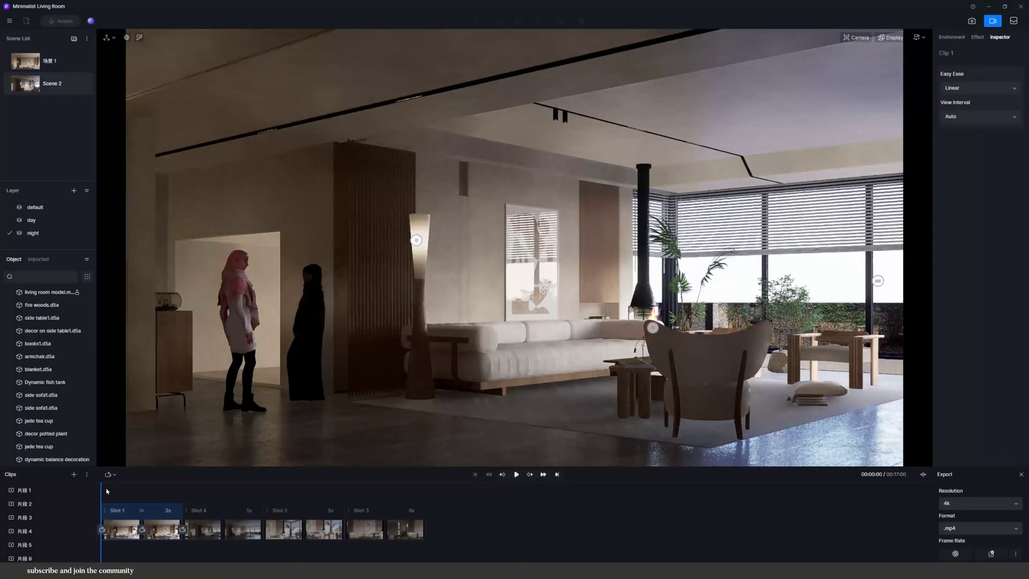
Hide Yasmin and Fatima, then update all parameters of Shot 1
left_click_drag(100, 489, 142, 506)
scroll(72, 451, "down", 10)
left_click(87, 447)
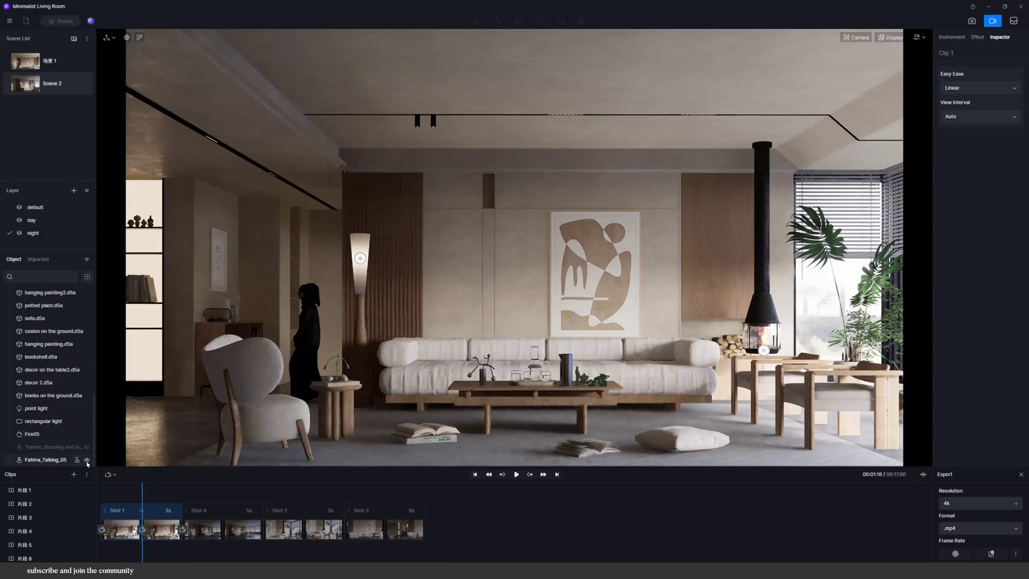
left_click(86, 461)
right_click(131, 514)
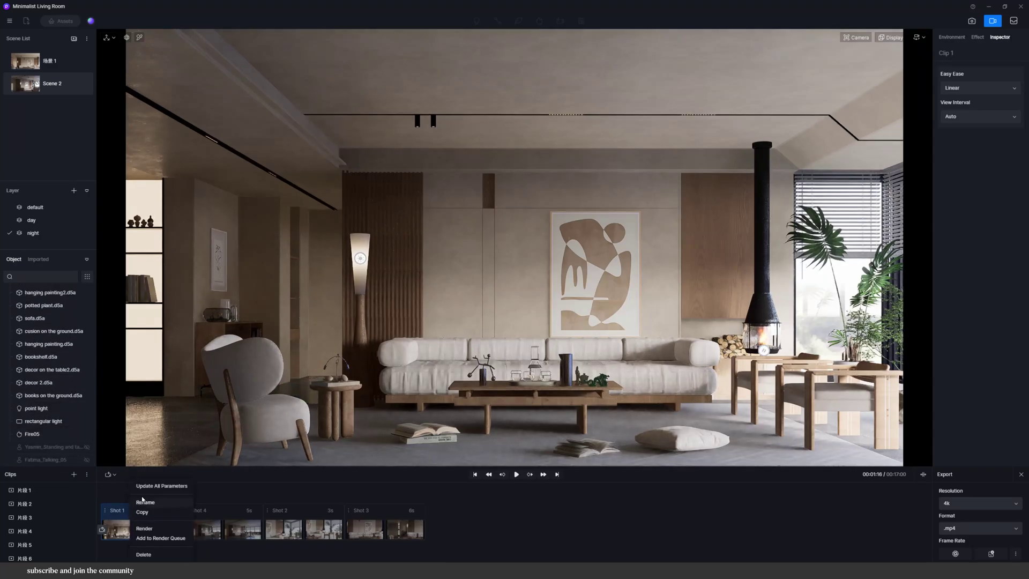
left_click(150, 487)
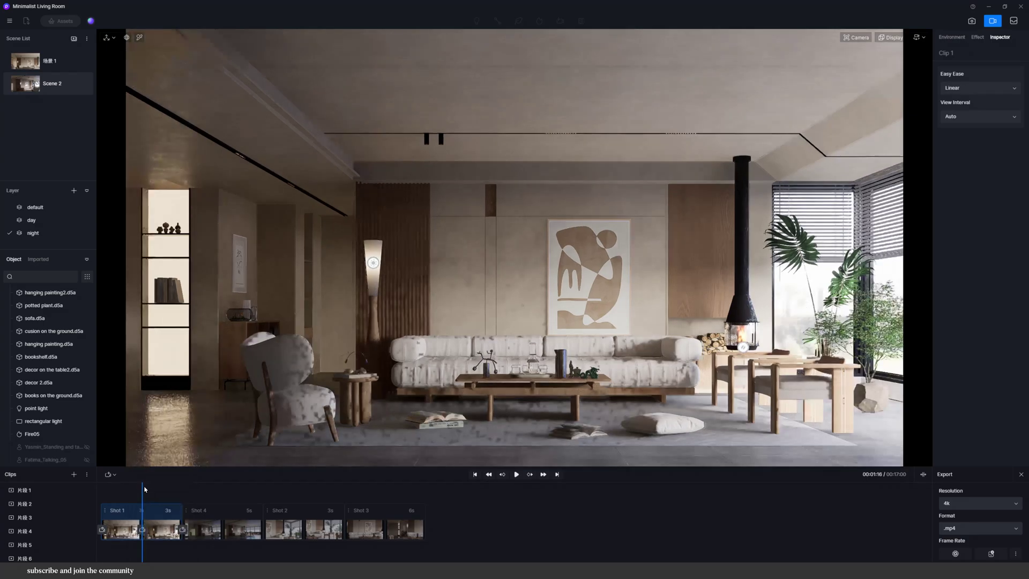
Hide both women again and update all parameters of Shot 3
left_click_drag(138, 494, 425, 493)
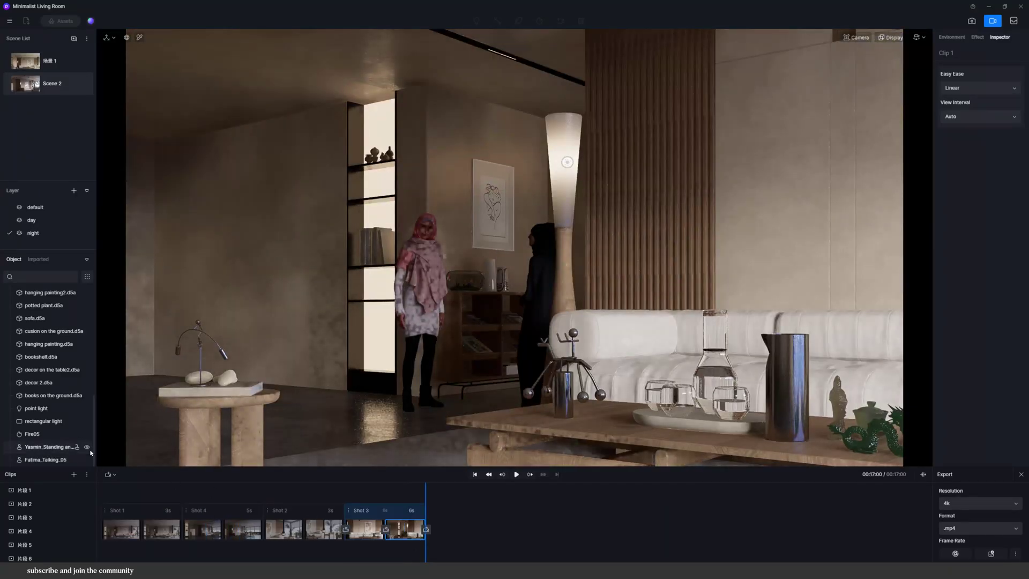
left_click(87, 446)
left_click(86, 460)
right_click(370, 518)
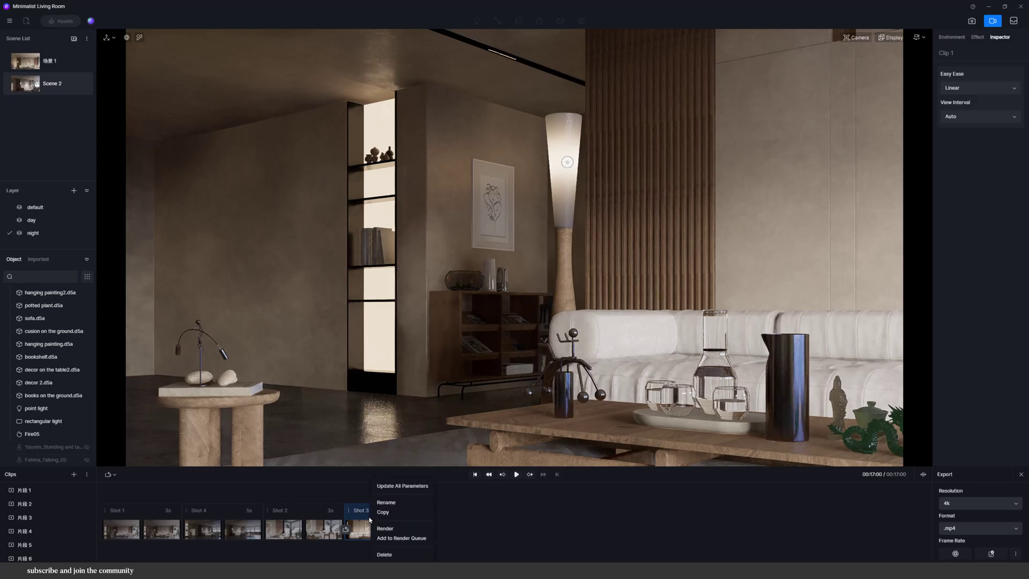
left_click(387, 487)
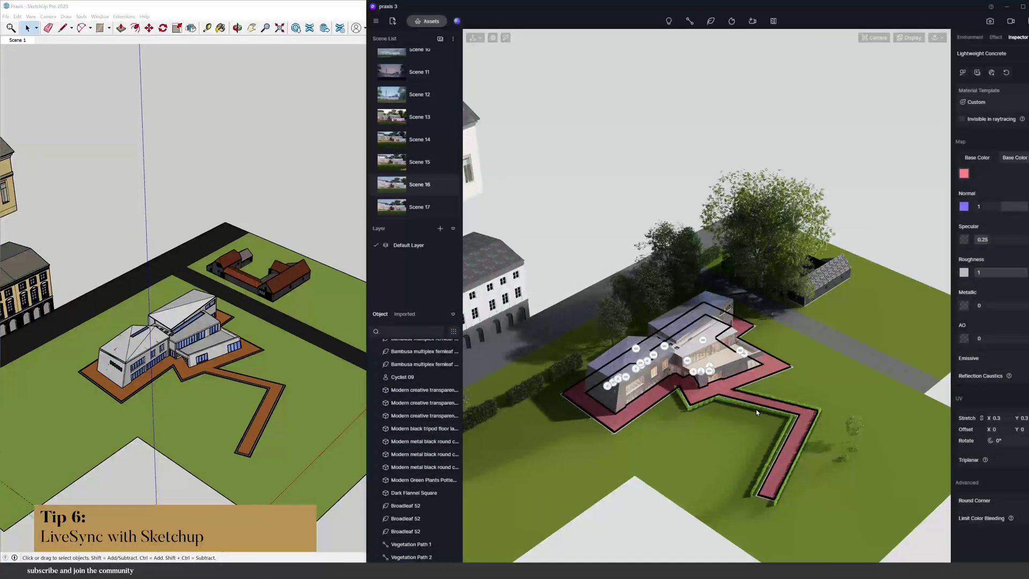
Hide the D5 interface, then hide the path, upper block and barn in SketchUp and undo
key("h")
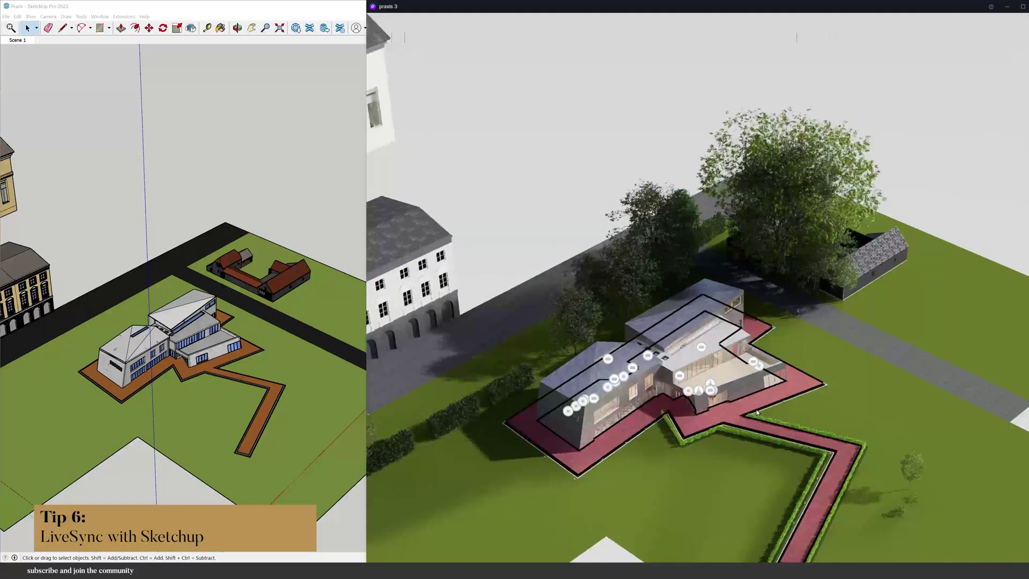
left_click(188, 373)
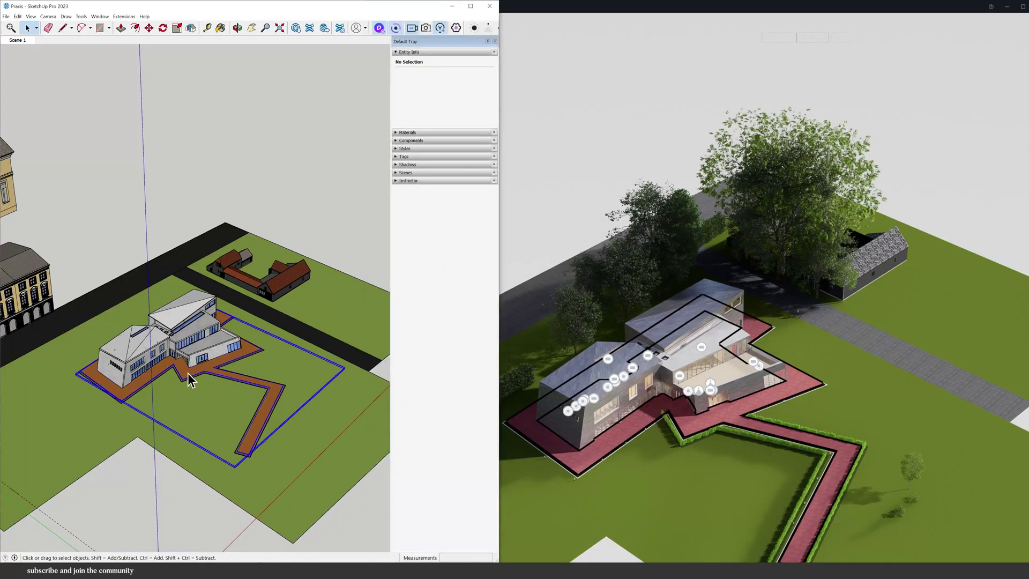
right_click(187, 373)
left_click(197, 390)
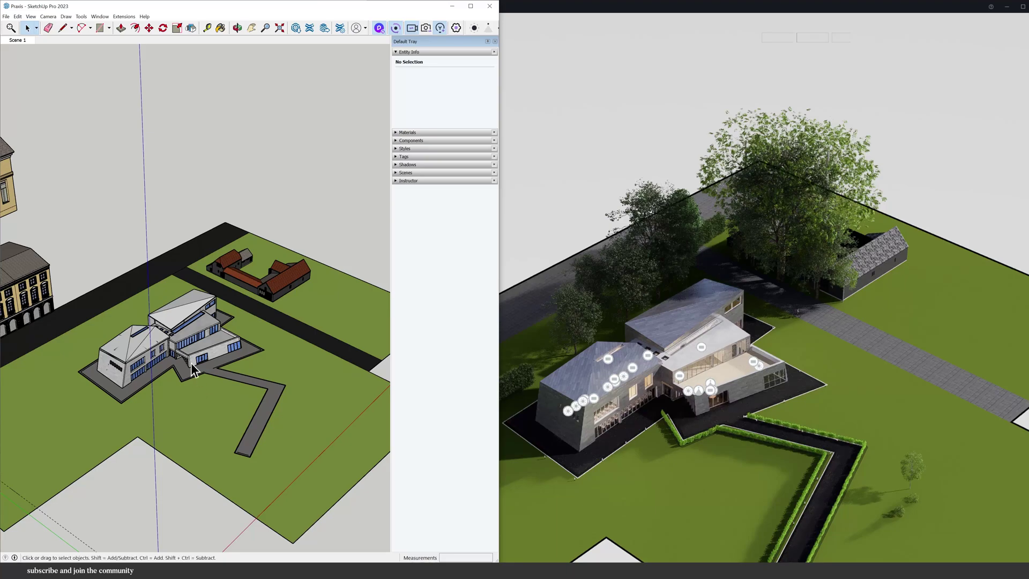
right_click(178, 317)
left_click(194, 339)
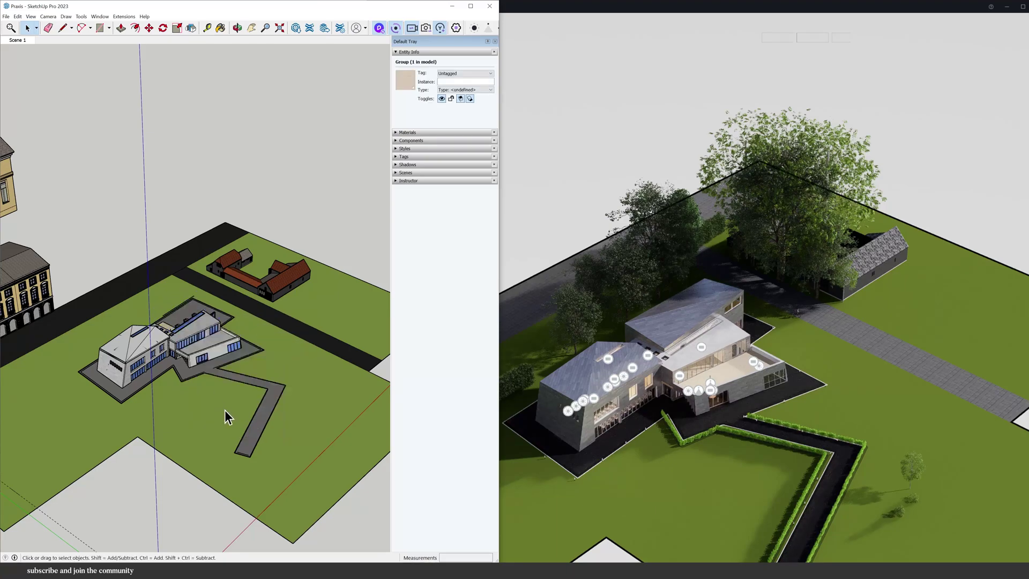
right_click(279, 285)
left_click(296, 306)
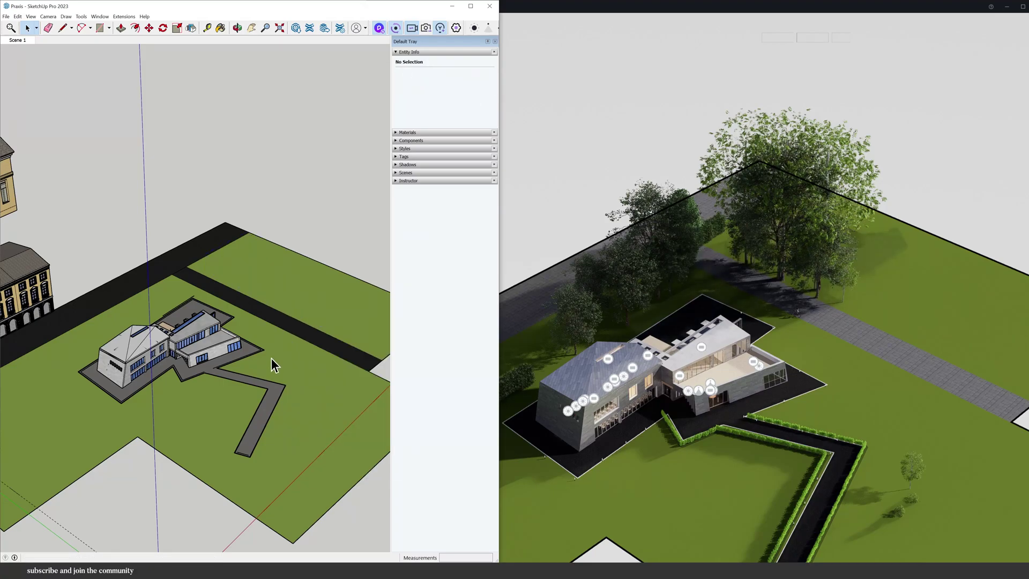
key("ctrl+z")
key("ctrl+z")
key("ctrl+z")
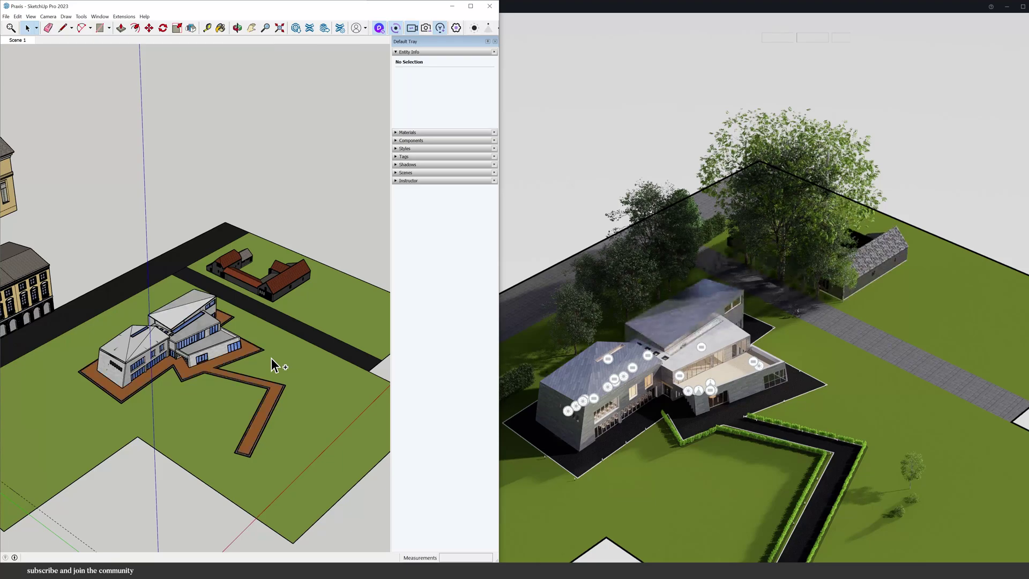
Paint the deck with the Wood Lumber ButtJoined material from the Wood category
left_click(220, 28)
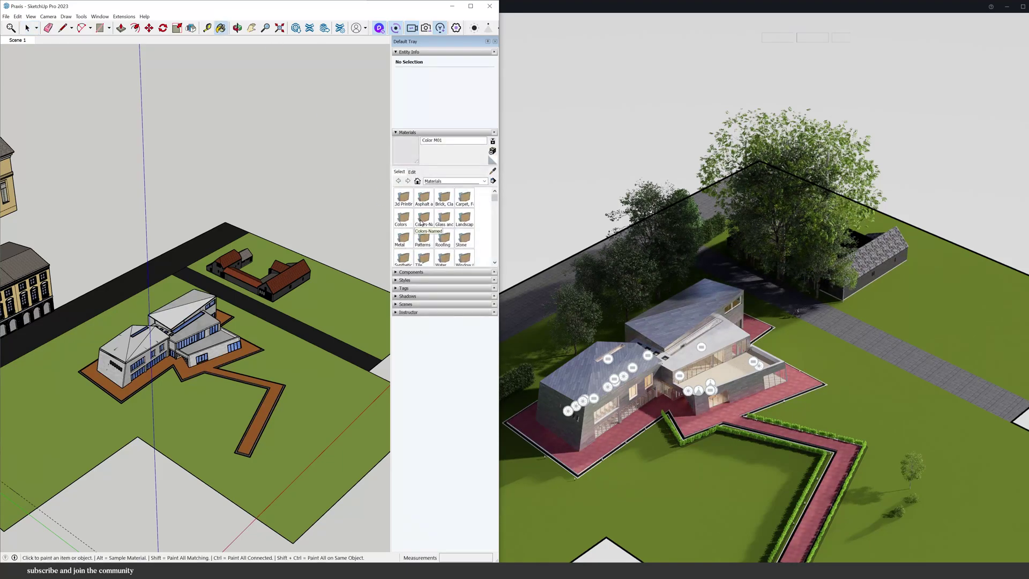
left_click(408, 239)
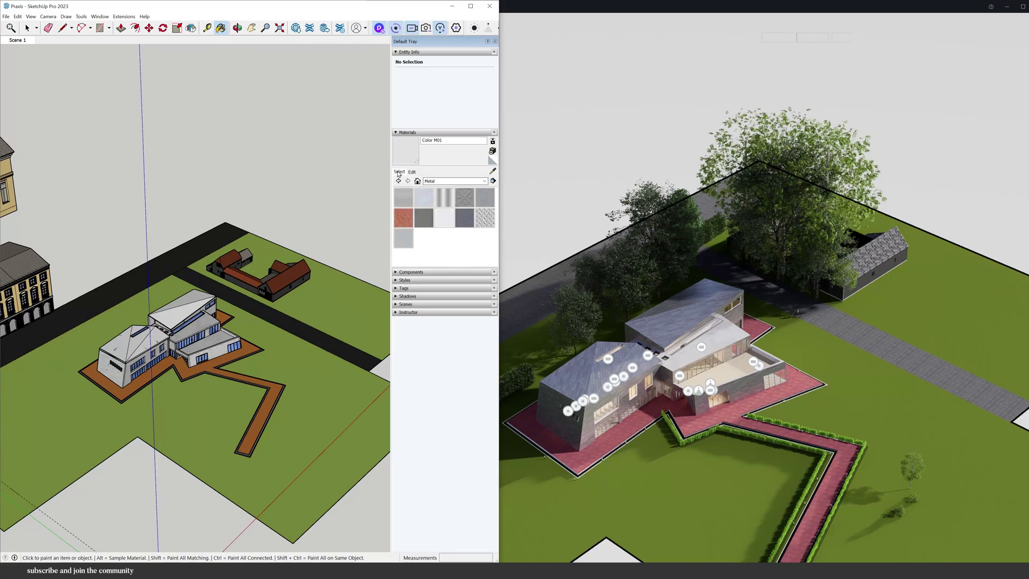
left_click(434, 182)
left_click(429, 280)
scroll(197, 406, "up", 3)
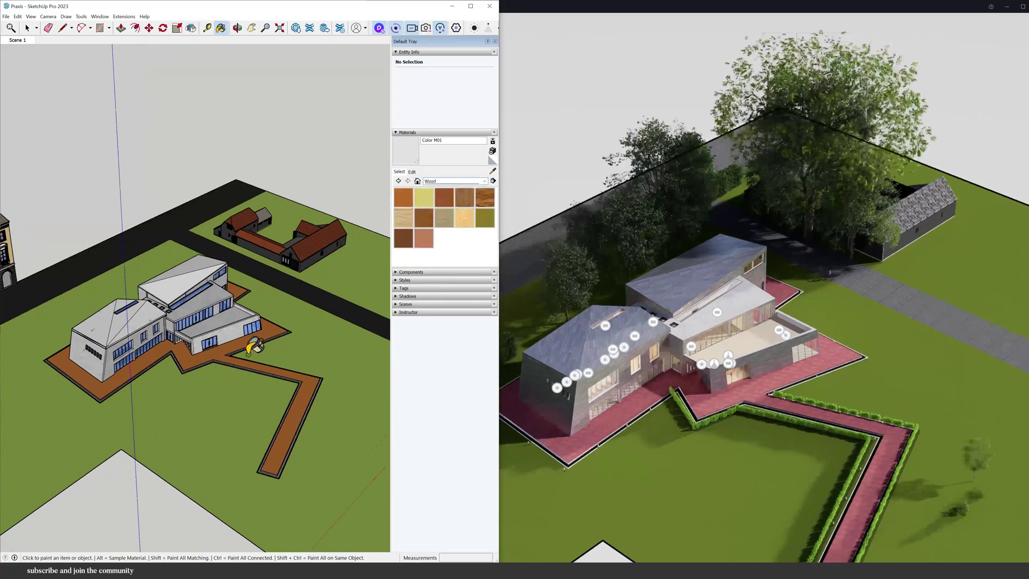
scroll(255, 346, "up", 4)
left_click(444, 217)
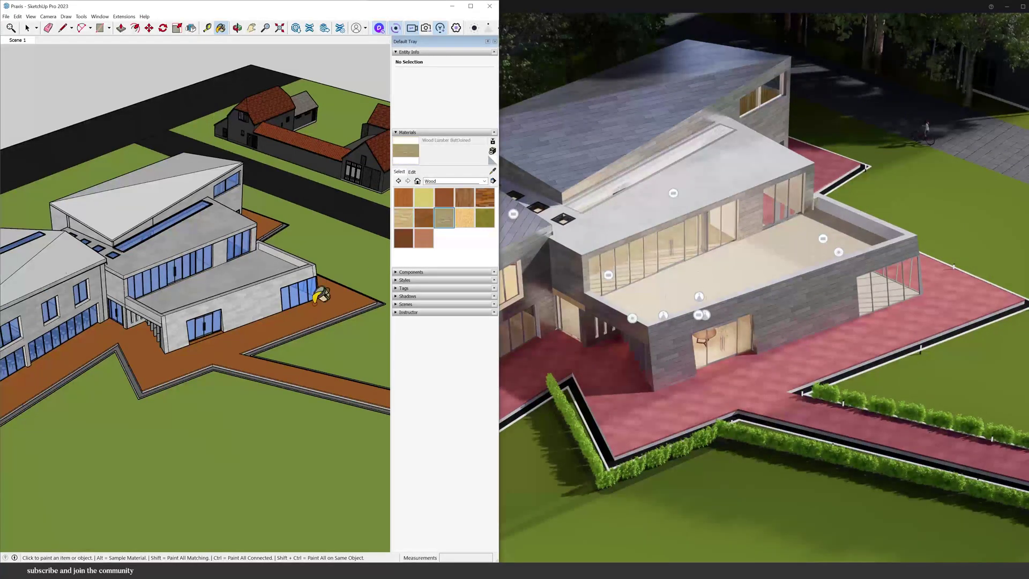
right_click(252, 328)
left_click(269, 335)
left_click(244, 338)
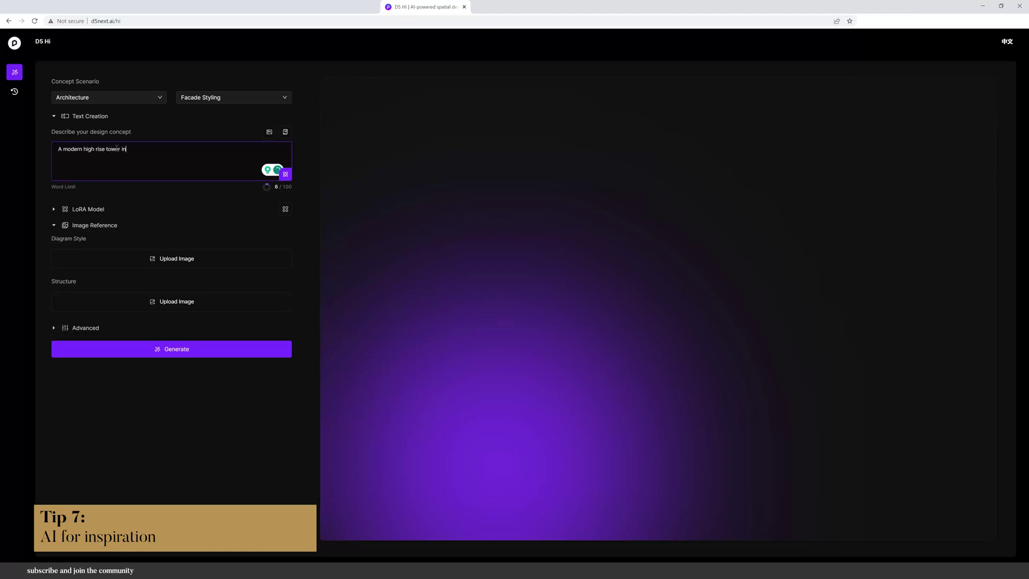
Continue the prompt with 'with glas' and expand the Advanced generation settings
type("with")
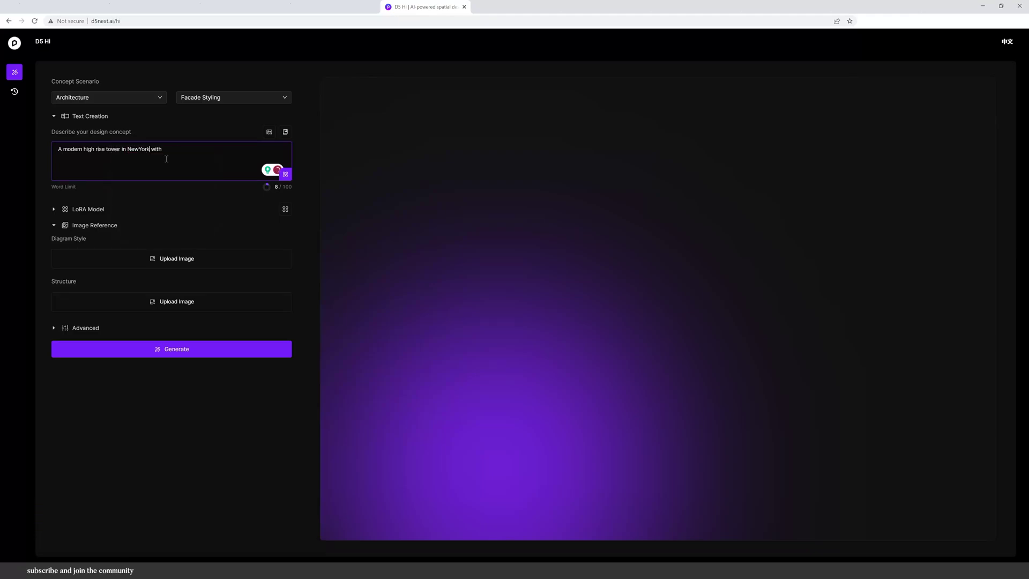
type(" glass and metal facade and outdoor terraces during sunrise lots of light")
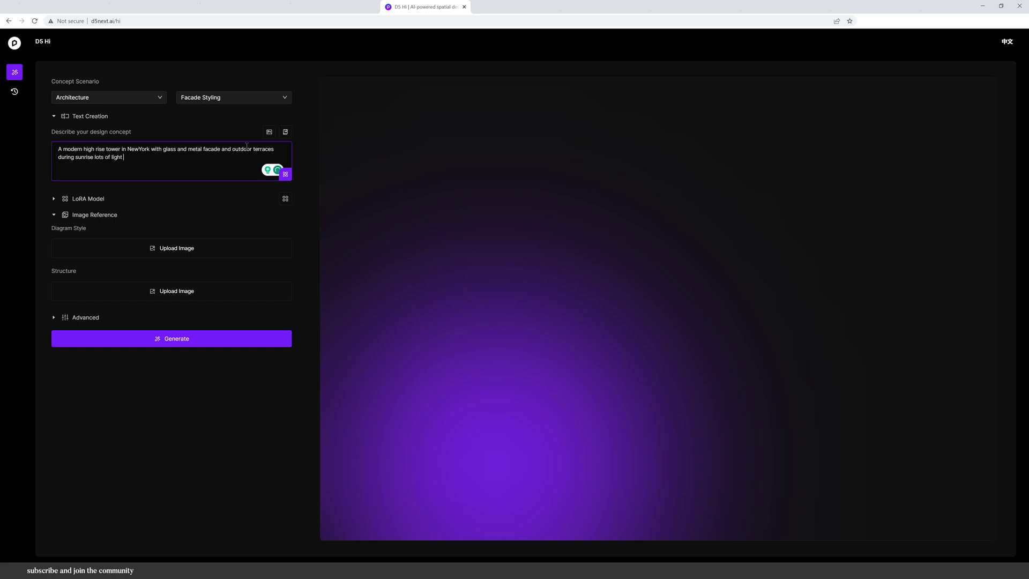
left_click(84, 317)
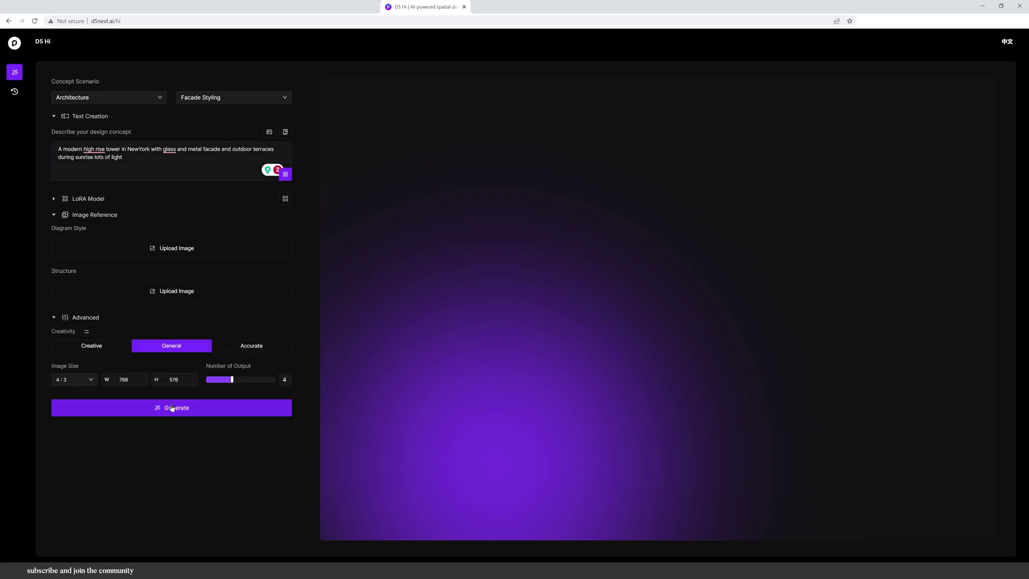